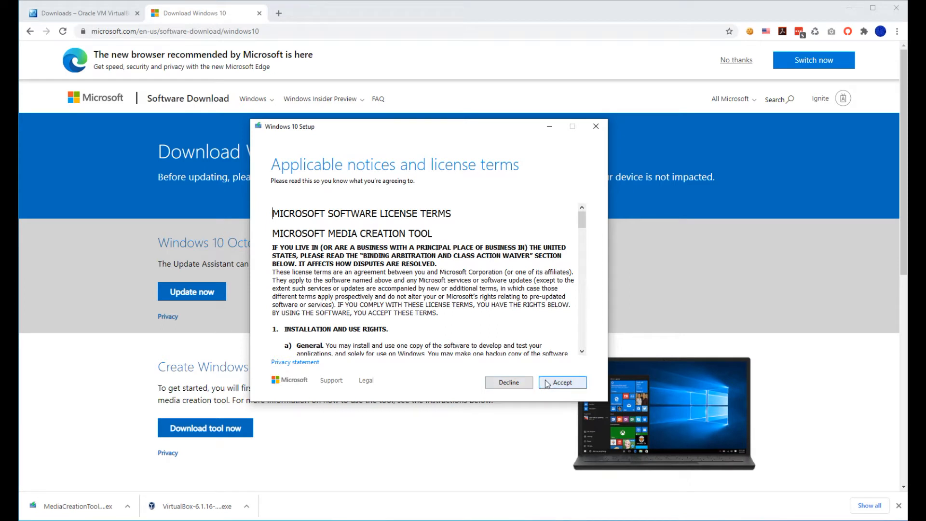
- Accept the media creation tool's license terms, switch to VirtualBox Manager and start creating a new virtual machine
{"action": "left_click", "coordinate": [558, 383]}
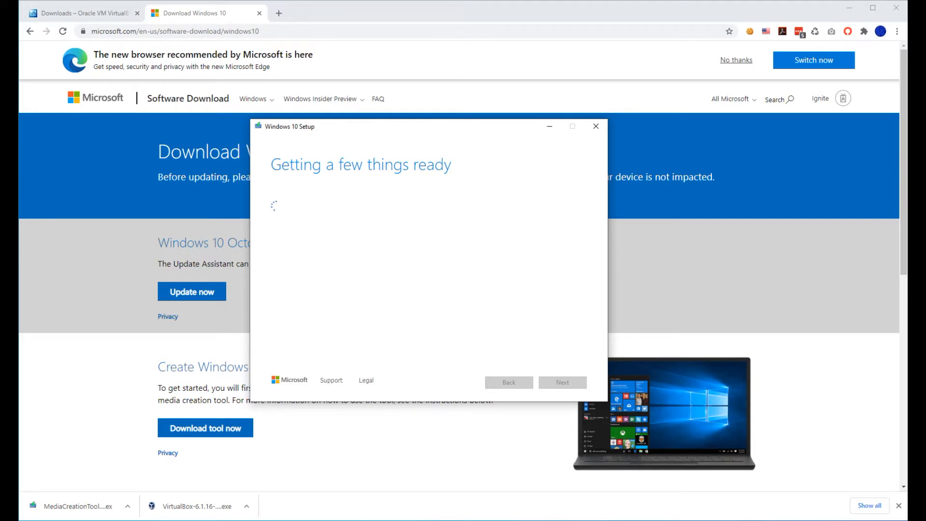
{"action": "key", "text": "alt+Tab"}
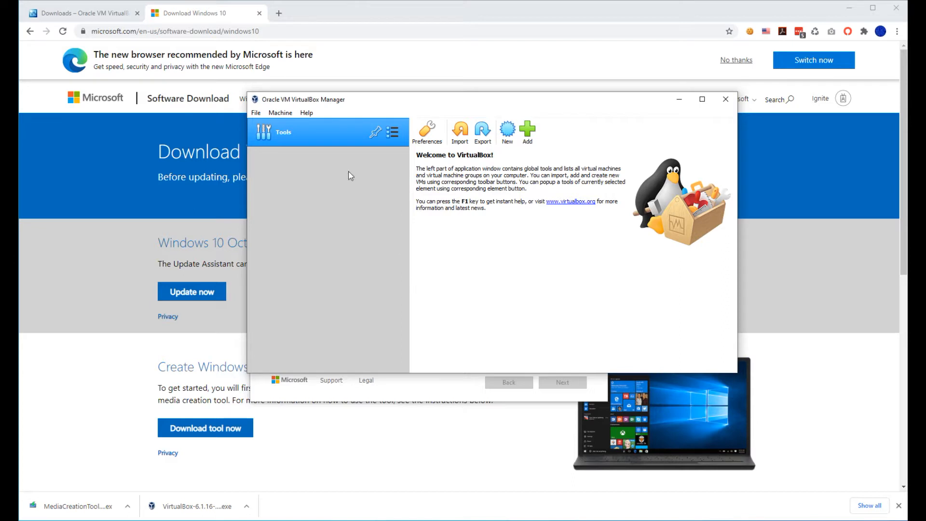
{"action": "left_click", "coordinate": [259, 115]}
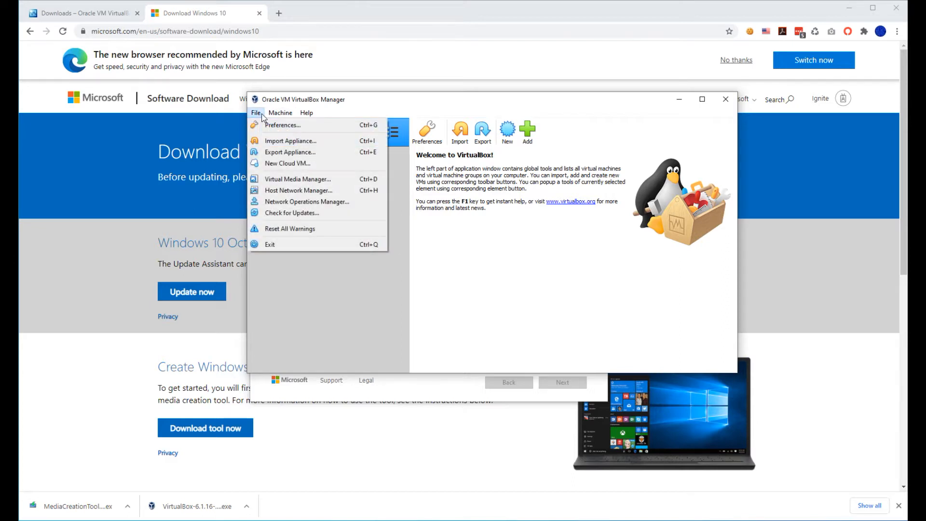
{"action": "left_click", "coordinate": [507, 129]}
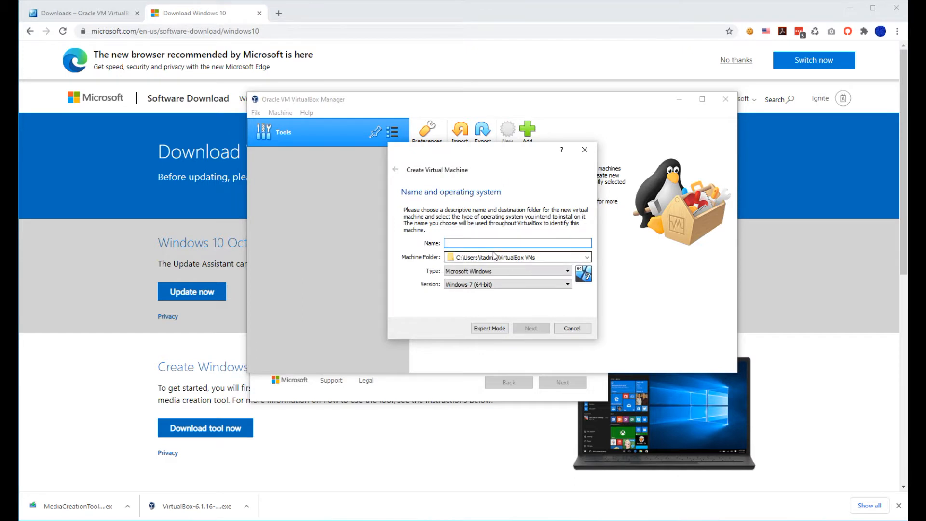
- Name the virtual machine Windows10, keep the default VirtualBox VMs machine folder, and continue to the memory size
{"action": "type", "text": "Windows10"}
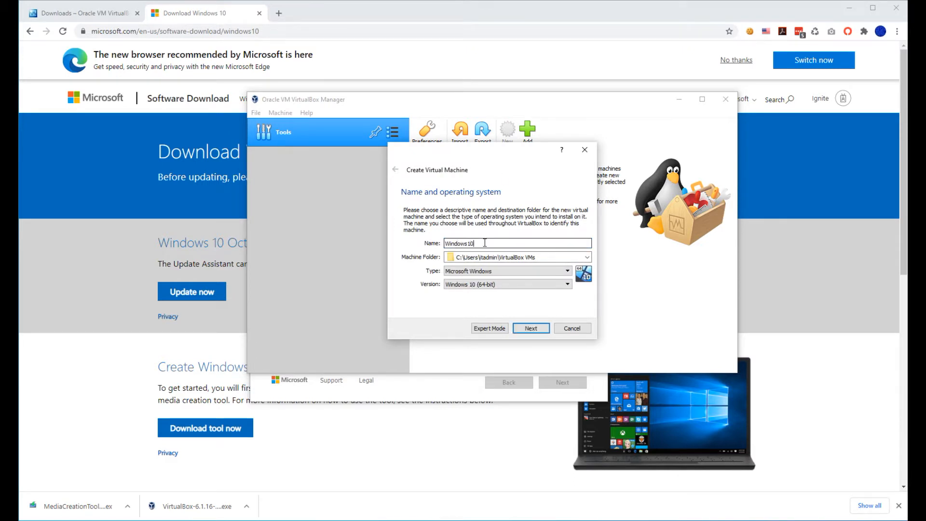
{"action": "left_click", "coordinate": [586, 258]}
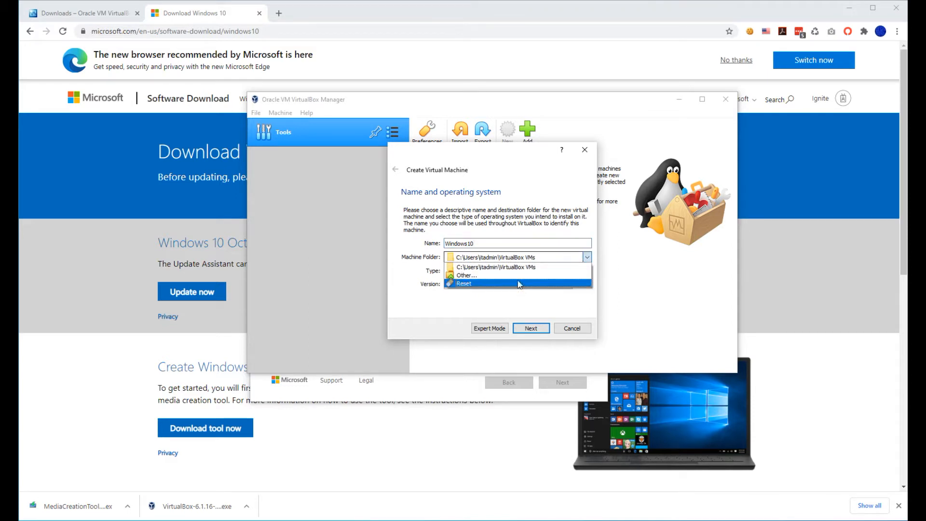
{"action": "left_click", "coordinate": [522, 267]}
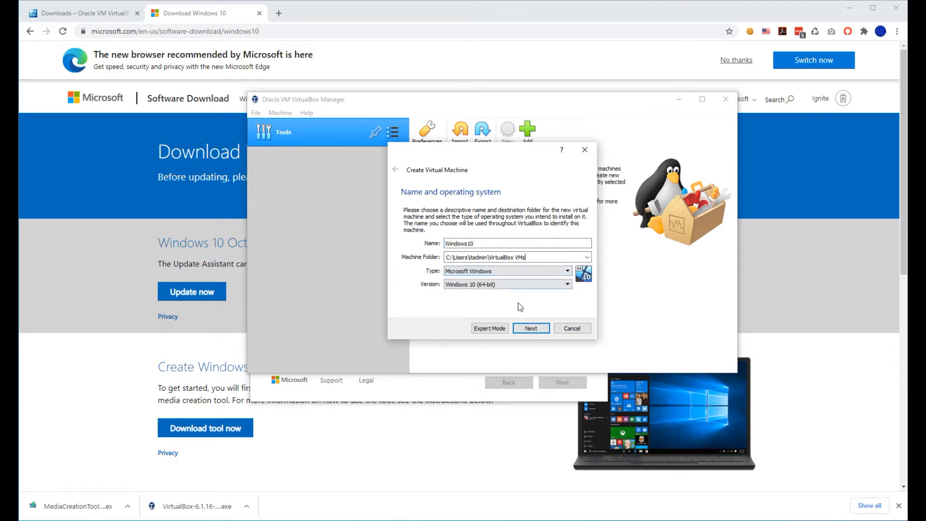
{"action": "left_click", "coordinate": [536, 329]}
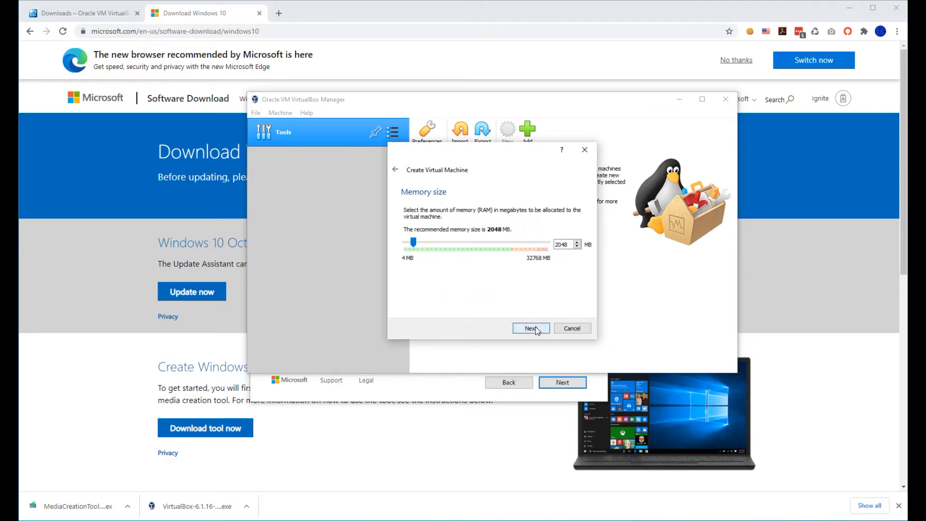
- Set the virtual machine's memory size to 4096 MB and continue to the hard disk options
{"action": "double_click", "coordinate": [568, 244]}
{"action": "type", "text": "4096"}
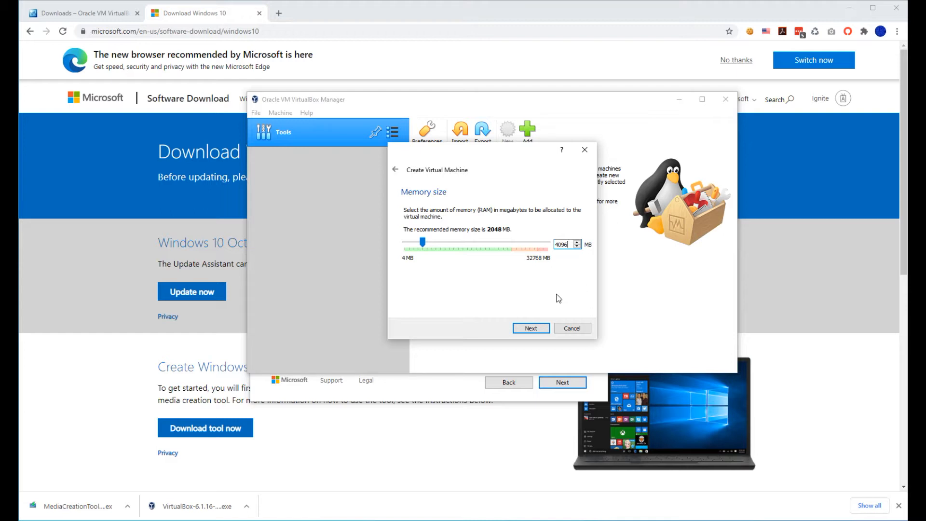
{"action": "left_click", "coordinate": [529, 329]}
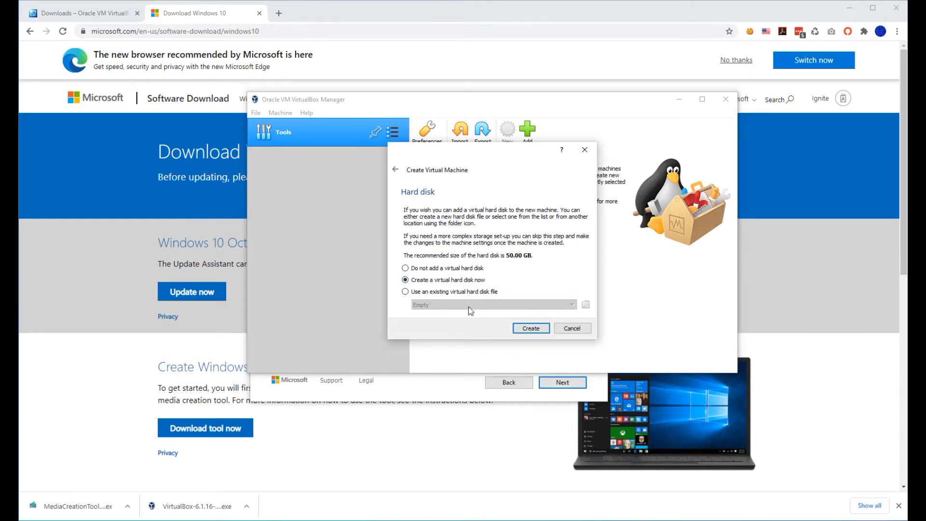
- Create a dynamically allocated 50.00 GB virtual hard disk for the machine, stored as Windows10.vdi
{"action": "left_click", "coordinate": [533, 330]}
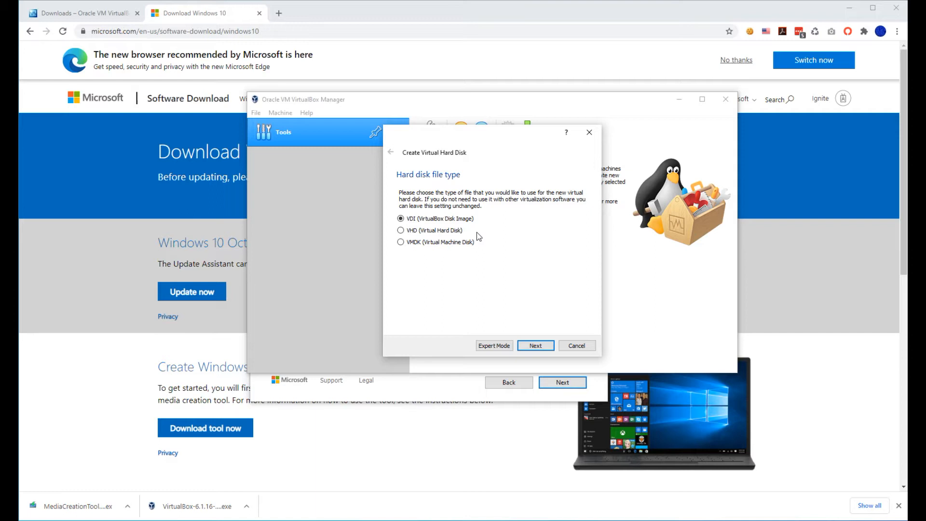
{"action": "left_click", "coordinate": [433, 243]}
{"action": "left_click", "coordinate": [535, 346]}
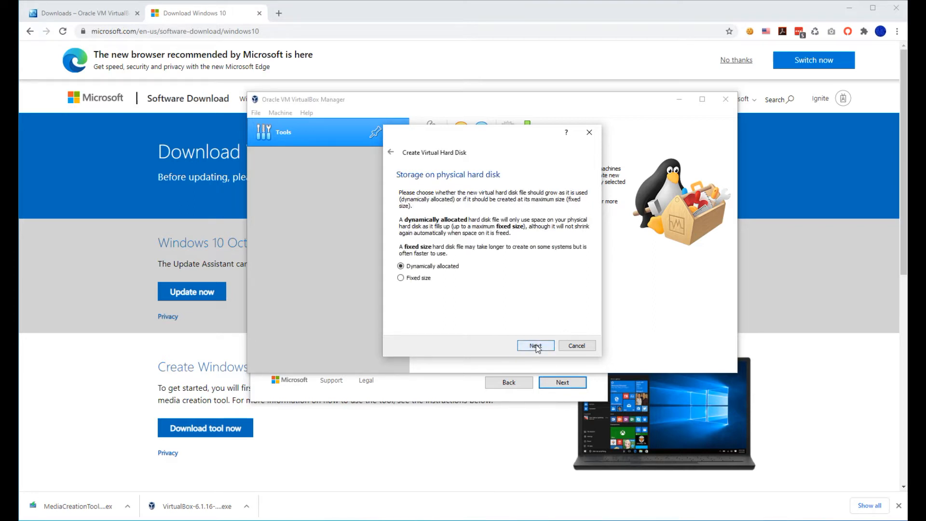
{"action": "left_click", "coordinate": [535, 346]}
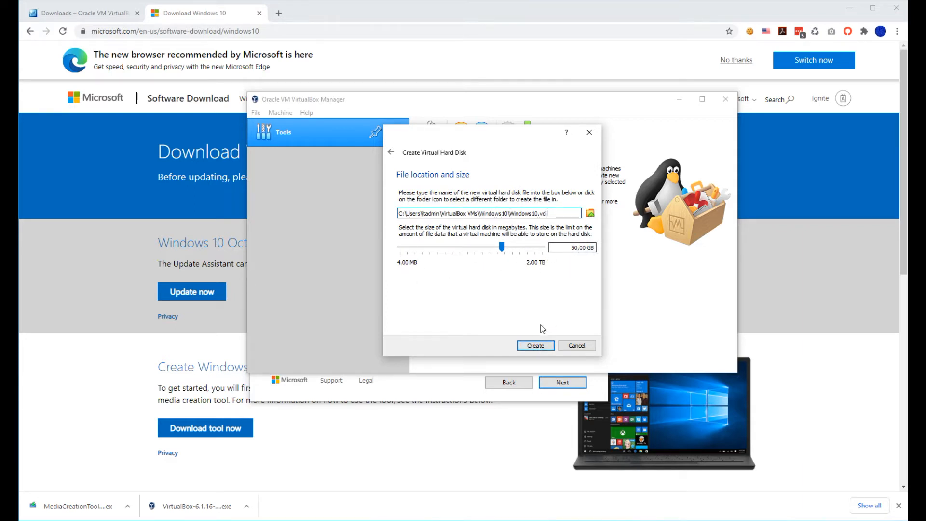
{"action": "left_click", "coordinate": [532, 349]}
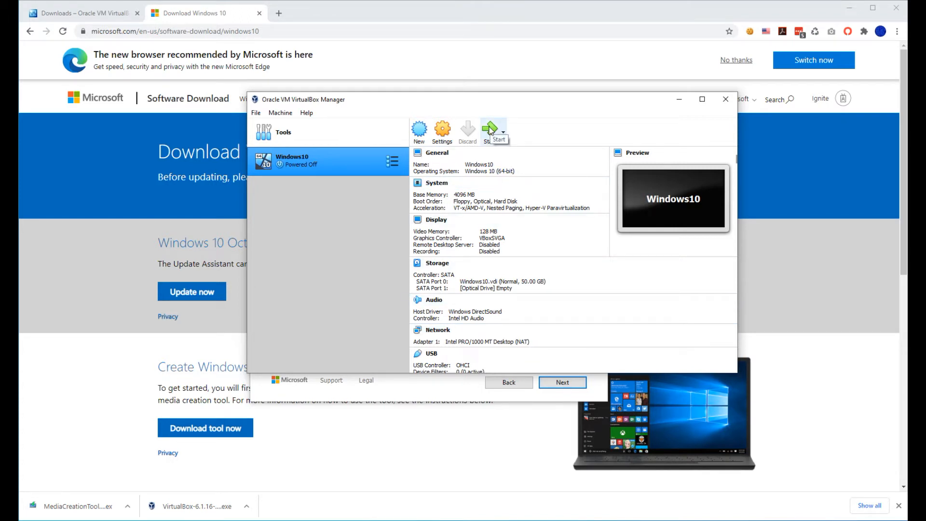
- Return to Windows 10 Setup and choose to create installation media for another PC with the recommended language, edition and architecture
{"action": "left_click_drag", "start_coordinate": [491, 99], "coordinate": [623, 157]}
{"action": "left_click", "coordinate": [354, 133]}
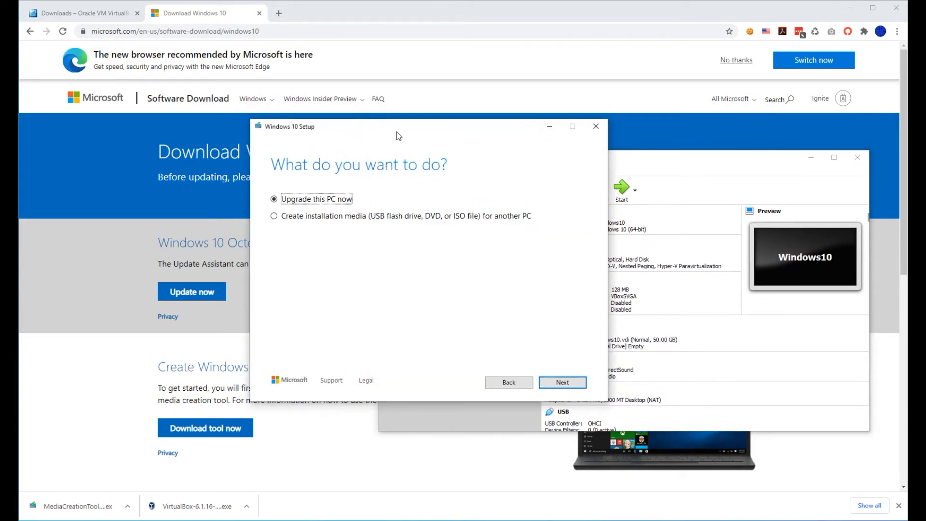
{"action": "left_click_drag", "start_coordinate": [412, 131], "coordinate": [402, 128]}
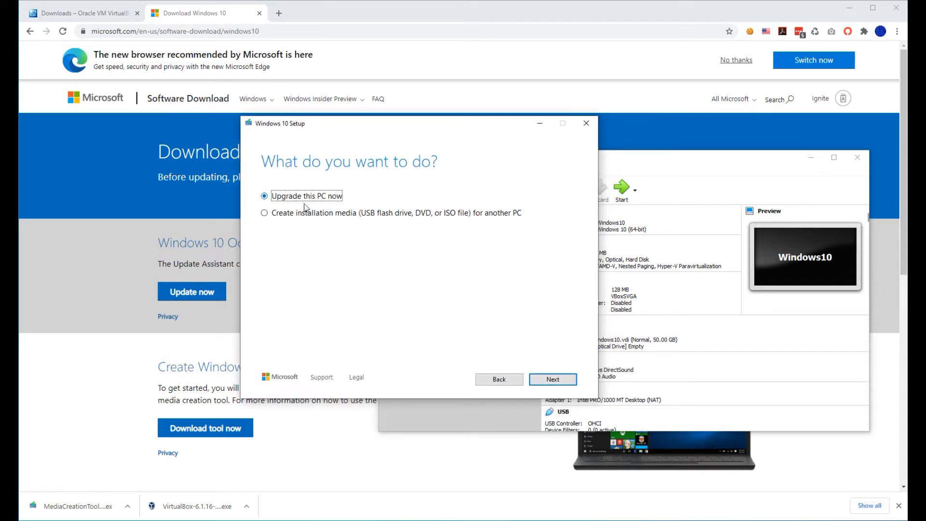
{"action": "left_click", "coordinate": [283, 213]}
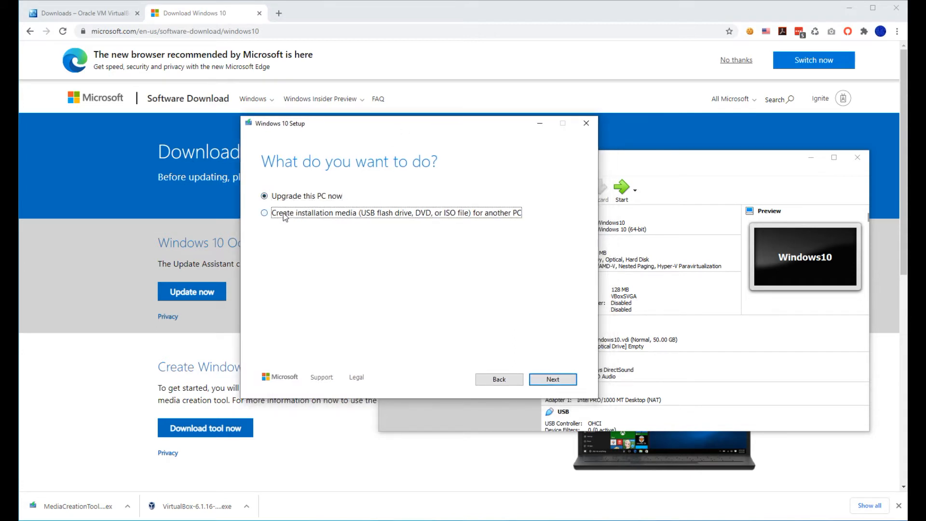
{"action": "left_click", "coordinate": [543, 381]}
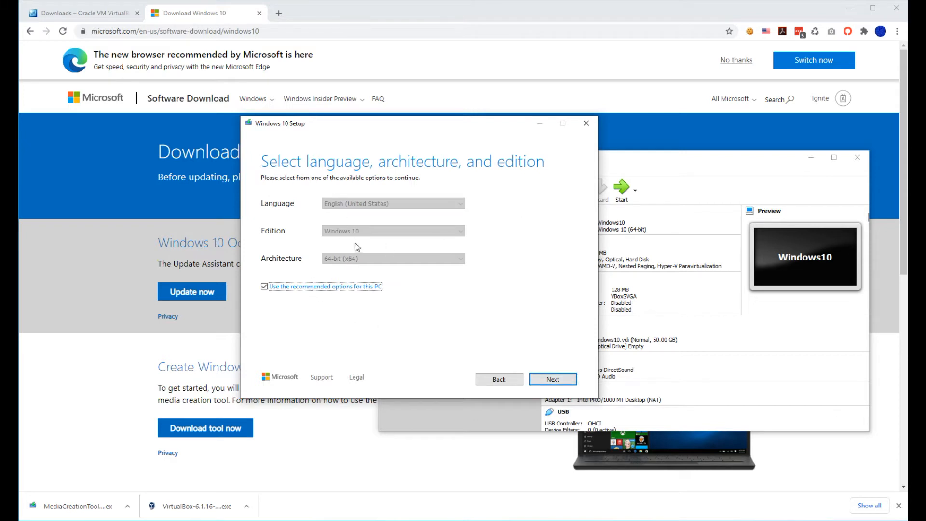
{"action": "left_click", "coordinate": [550, 380]}
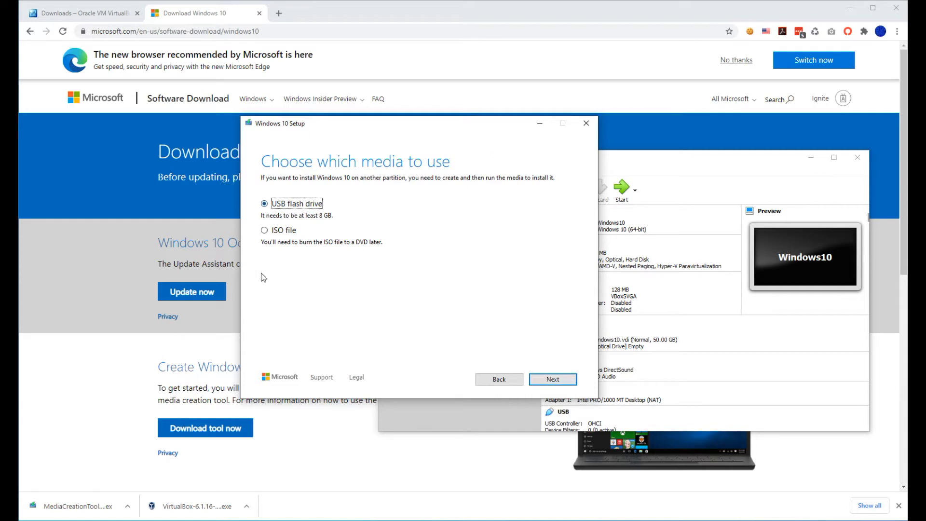
- Choose ISO file as the media type and save it to the Desktop as Windows.iso to begin the download
{"action": "left_click", "coordinate": [264, 230]}
{"action": "left_click", "coordinate": [552, 381]}
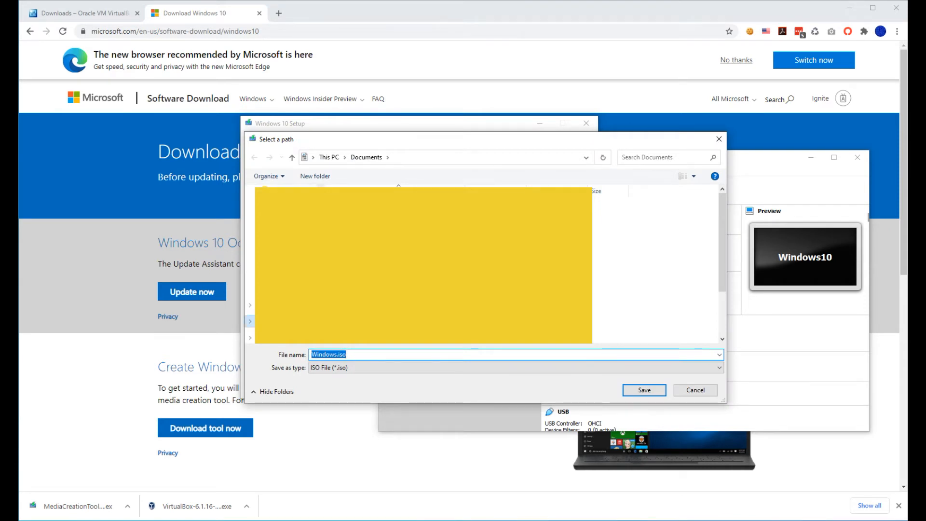
{"action": "left_click", "coordinate": [456, 160]}
{"action": "type", "text": "Desktto"}
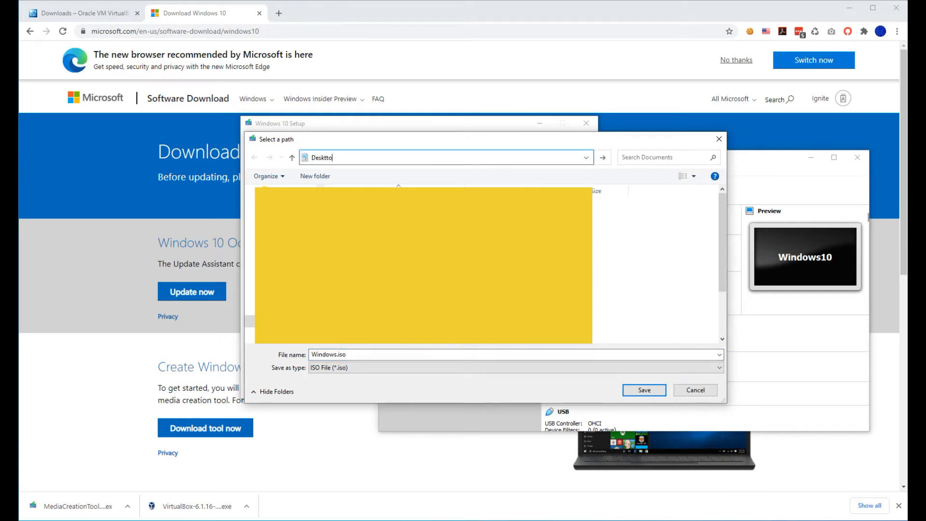
{"action": "key", "text": "BackSpace"}
{"action": "key", "text": "BackSpace"}
{"action": "type", "text": "op"}
{"action": "key", "text": "Return"}
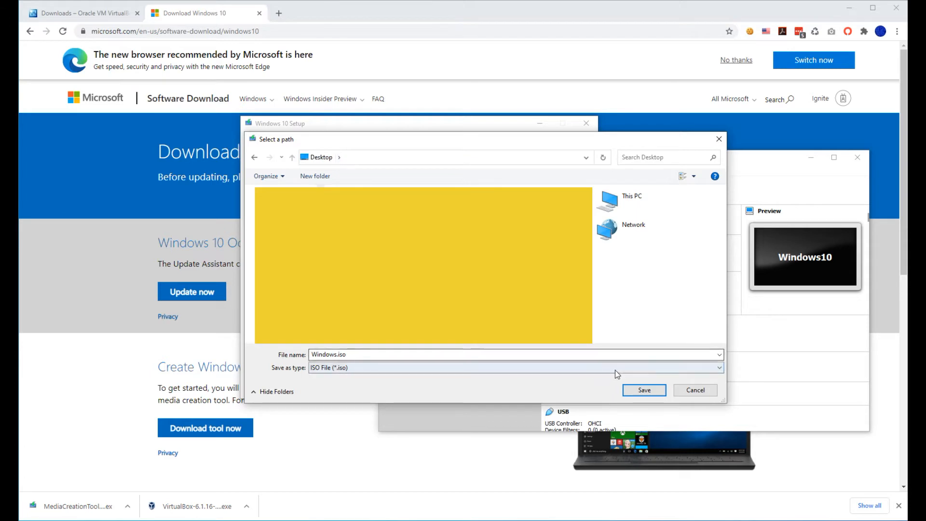
{"action": "left_click", "coordinate": [641, 389]}
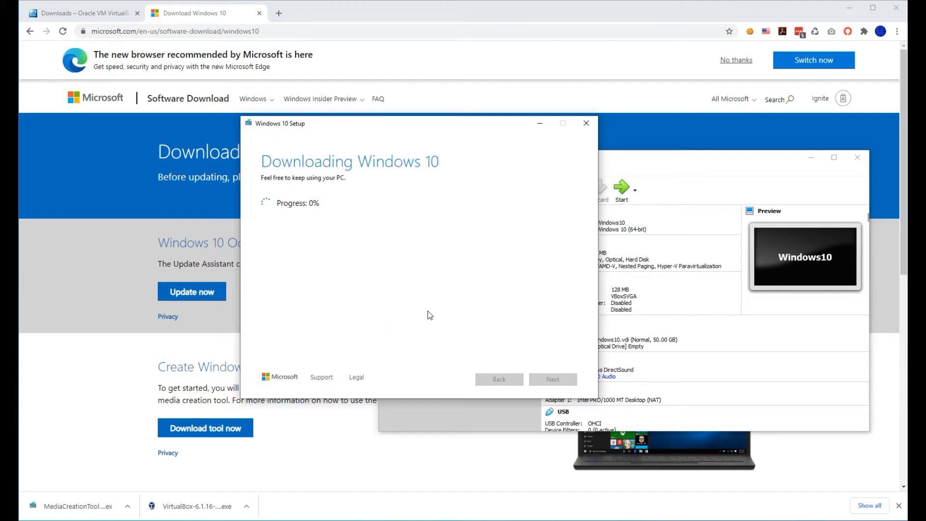
{"action": "left_click", "coordinate": [608, 395]}
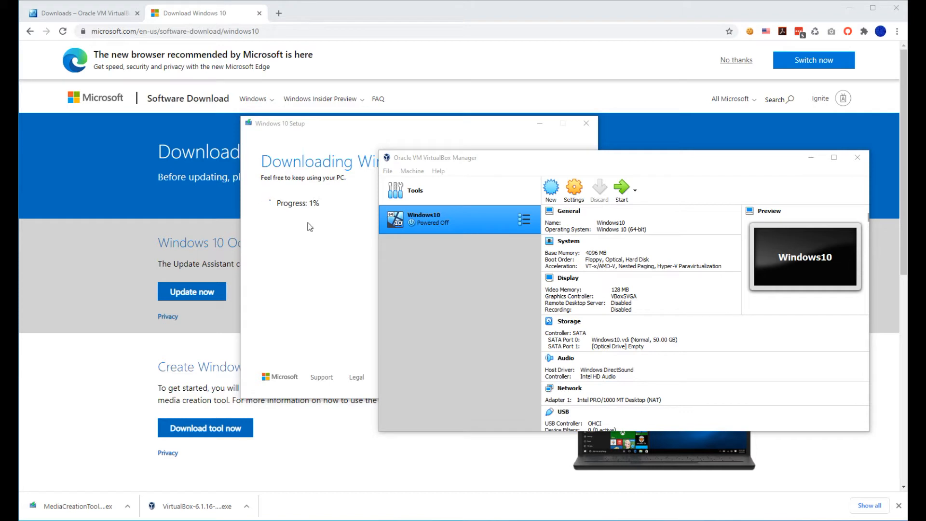
{"action": "left_click", "coordinate": [310, 235]}
{"action": "left_click", "coordinate": [651, 160]}
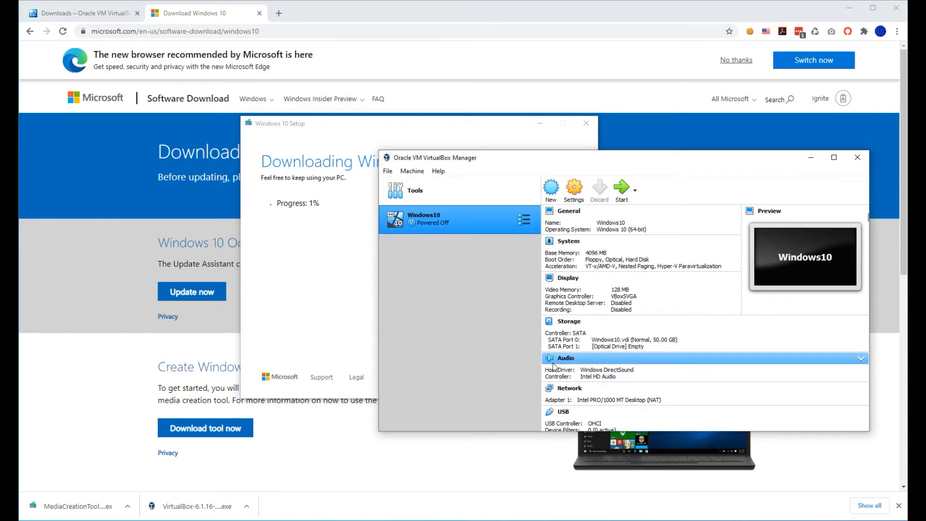
{"action": "left_click", "coordinate": [332, 281]}
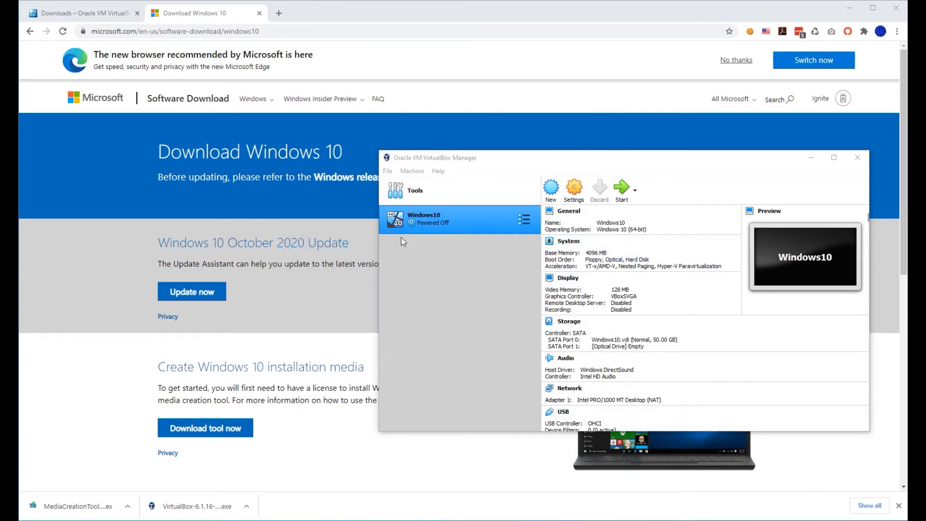
- Mount the Windows 10 Pro.iso disk file in the Windows10 machine's empty optical drive and save the storage settings
{"action": "left_click", "coordinate": [575, 190]}
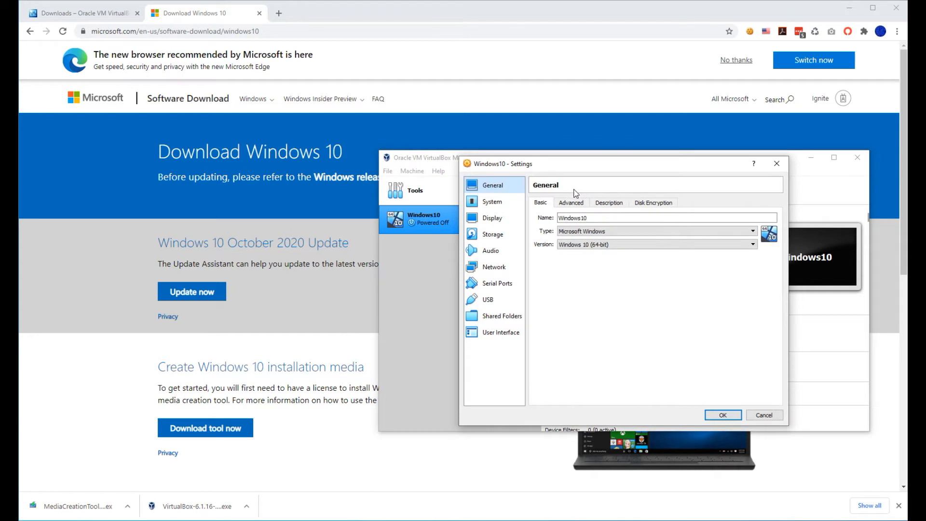
{"action": "left_click", "coordinate": [500, 235]}
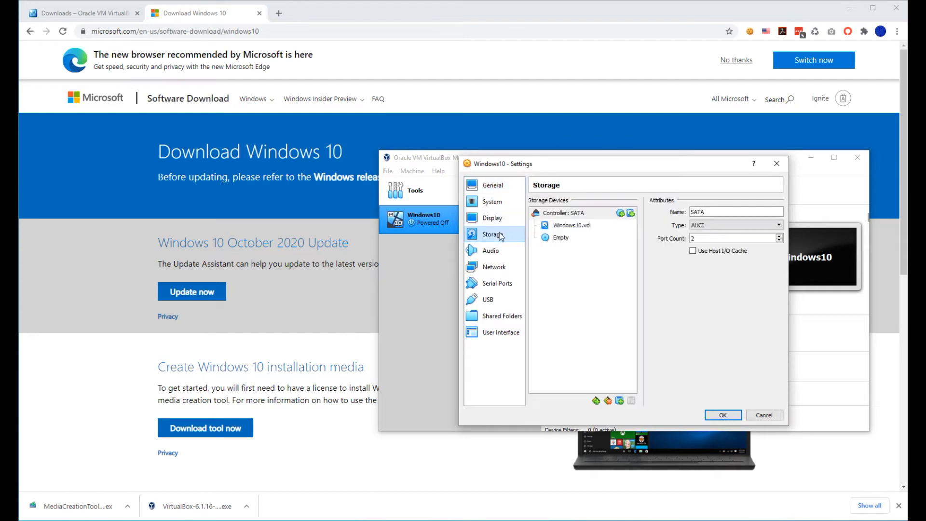
{"action": "left_click", "coordinate": [558, 238]}
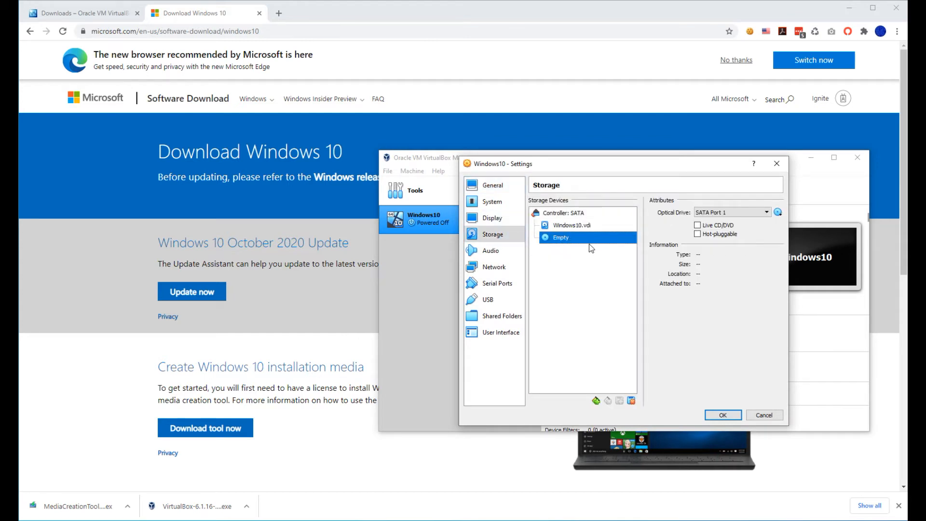
{"action": "left_click", "coordinate": [778, 213]}
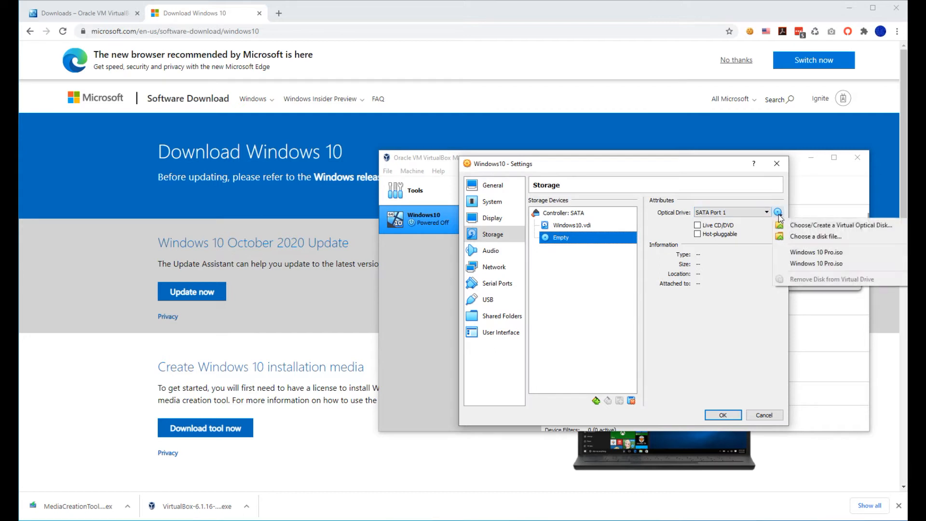
{"action": "left_click", "coordinate": [810, 236]}
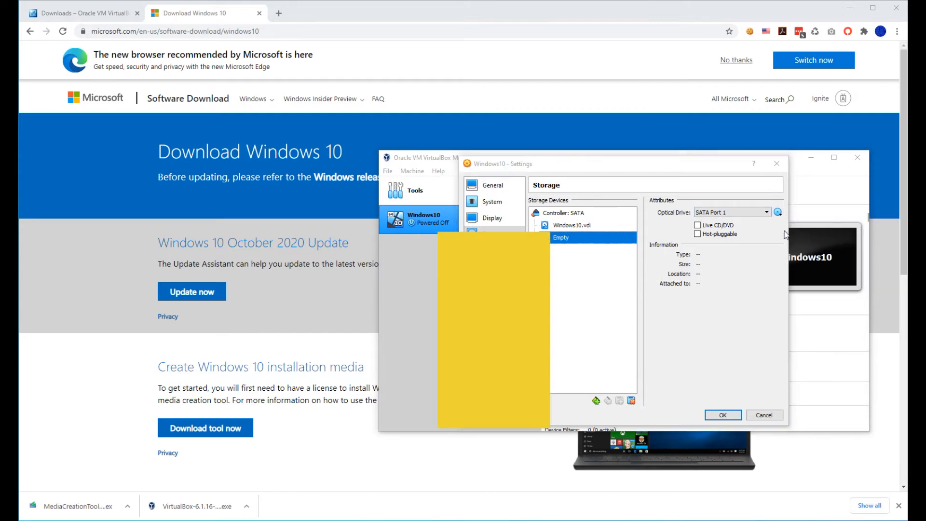
{"action": "double_click", "coordinate": [570, 246]}
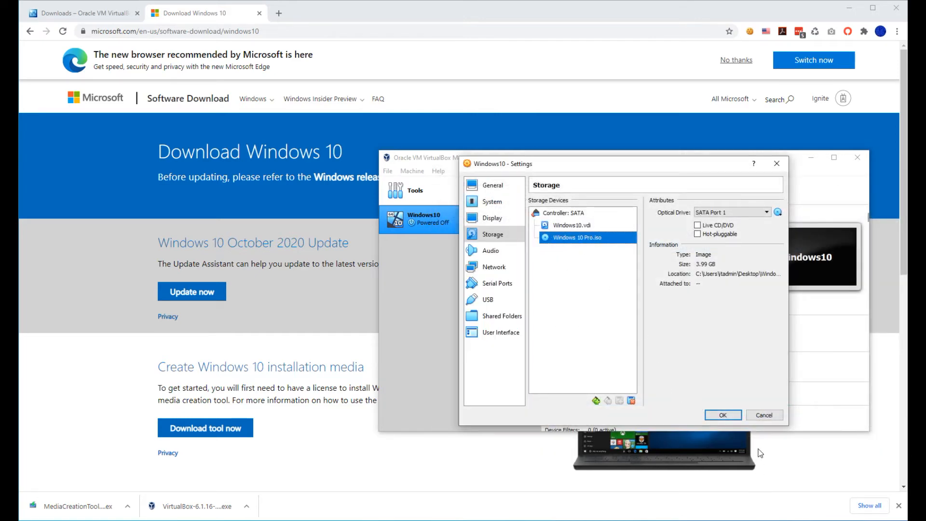
{"action": "left_click", "coordinate": [723, 414]}
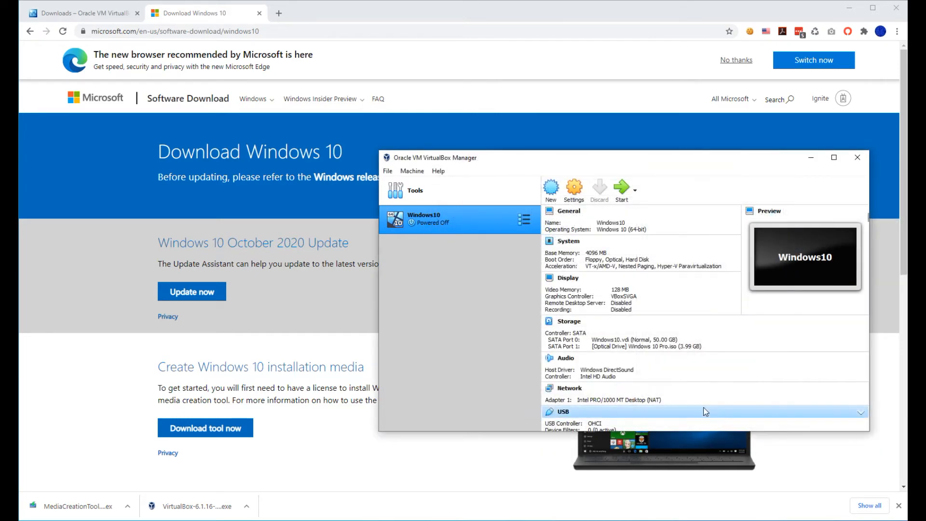
- Start the Windows10 virtual machine using Windows 10 Pro.iso as the start-up disk
{"action": "left_click", "coordinate": [621, 192]}
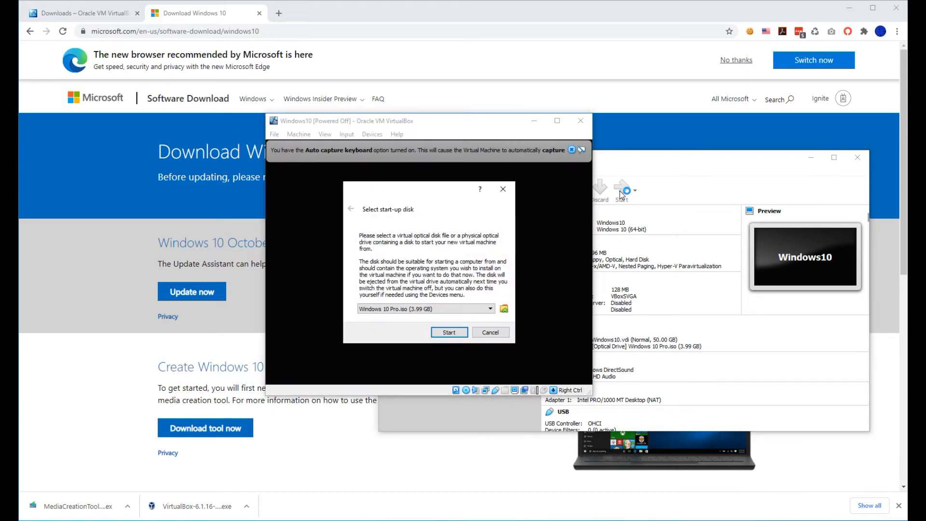
{"action": "left_click", "coordinate": [439, 334]}
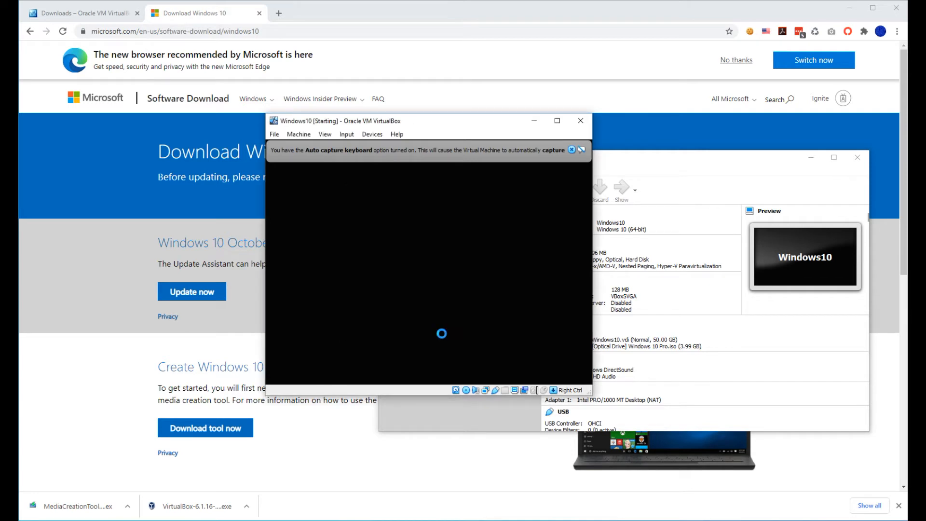
- Accept English (United States) and the US keyboard in Windows Setup and begin the installation
{"action": "left_click", "coordinate": [571, 150]}
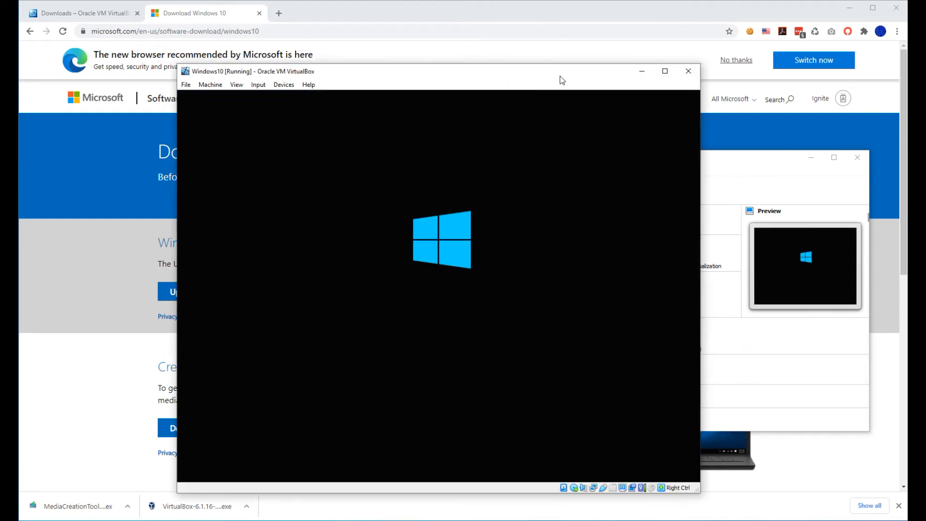
{"action": "left_click_drag", "start_coordinate": [560, 73], "coordinate": [551, 59]}
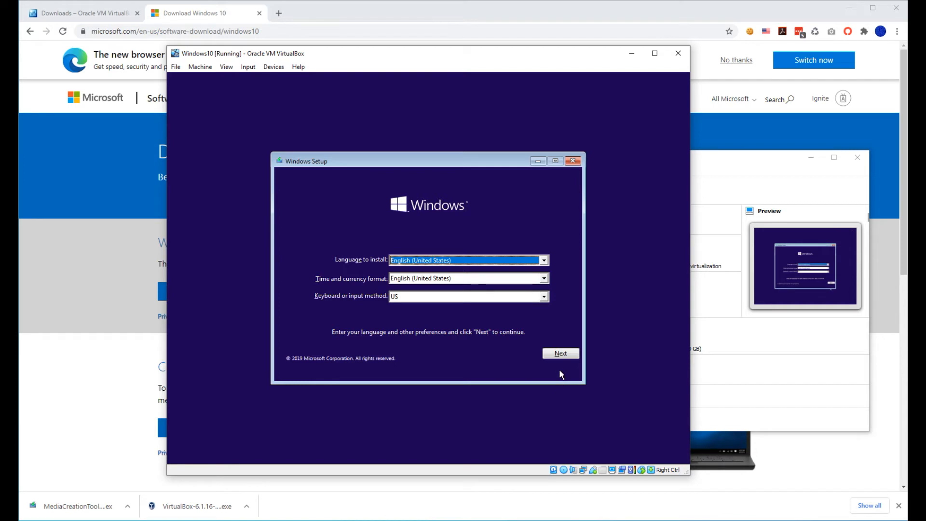
{"action": "left_click", "coordinate": [557, 355]}
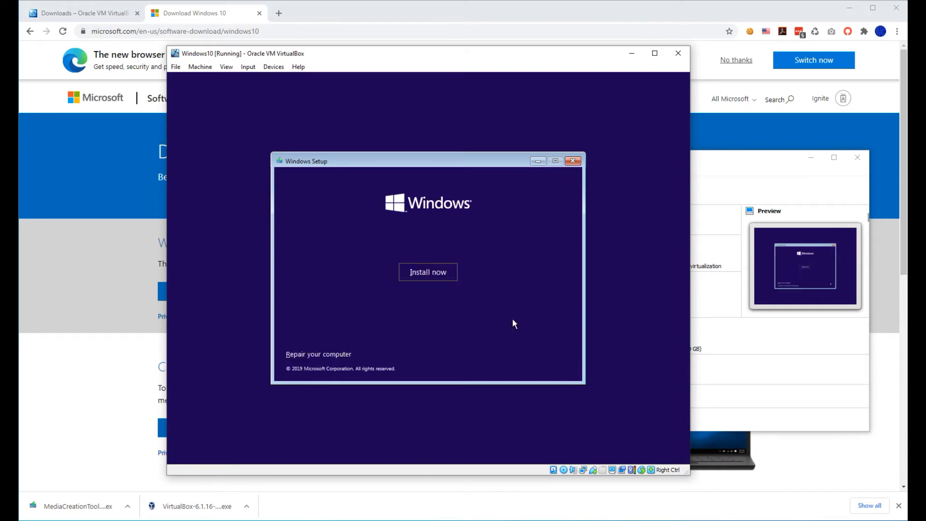
{"action": "left_click", "coordinate": [448, 276]}
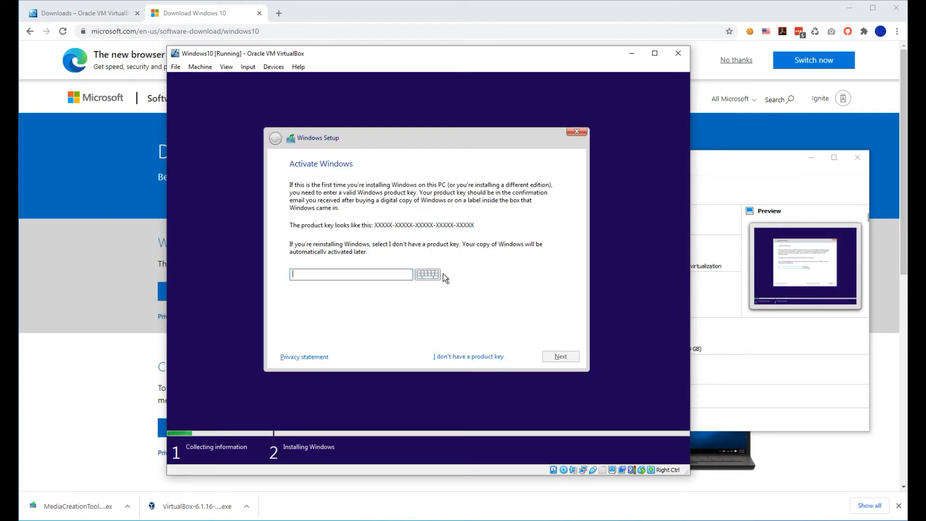
- Skip the product key and choose Windows 10 Pro as the operating system to install
{"action": "left_click", "coordinate": [436, 357]}
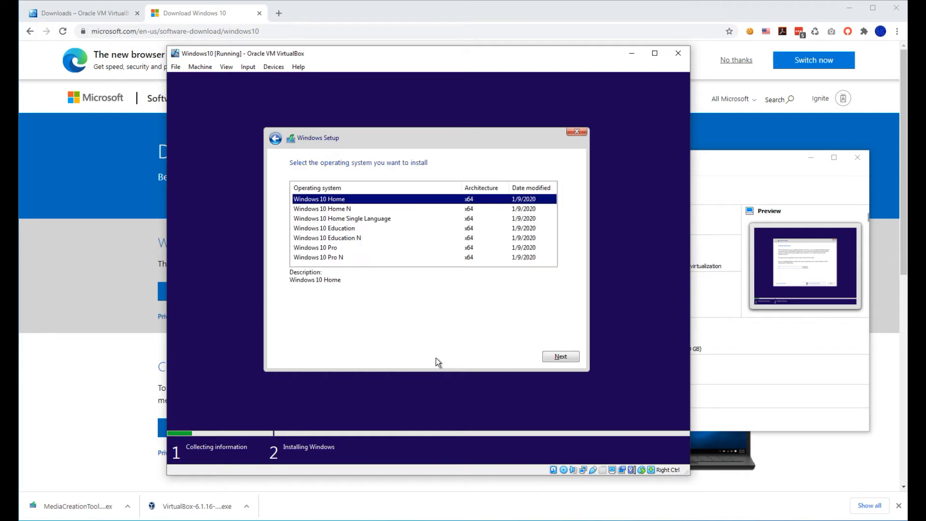
{"action": "left_click", "coordinate": [330, 249]}
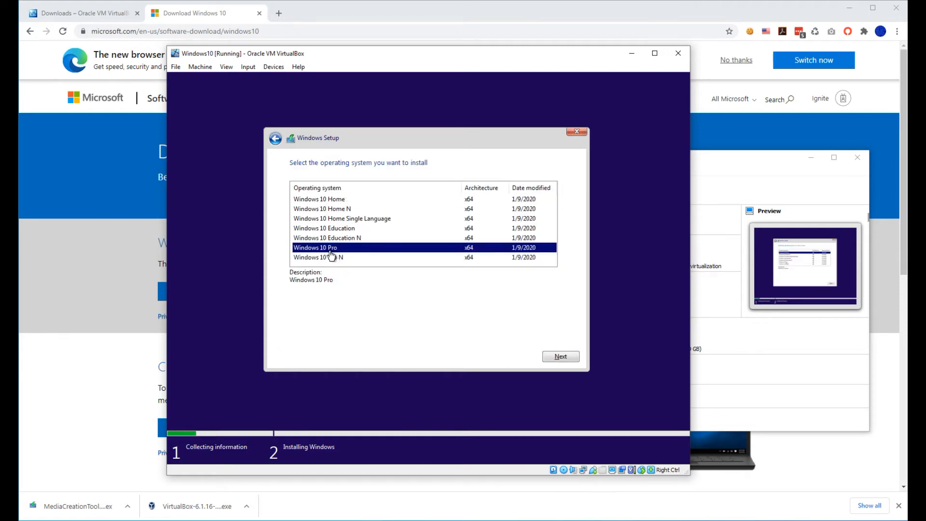
{"action": "double_click", "coordinate": [330, 250]}
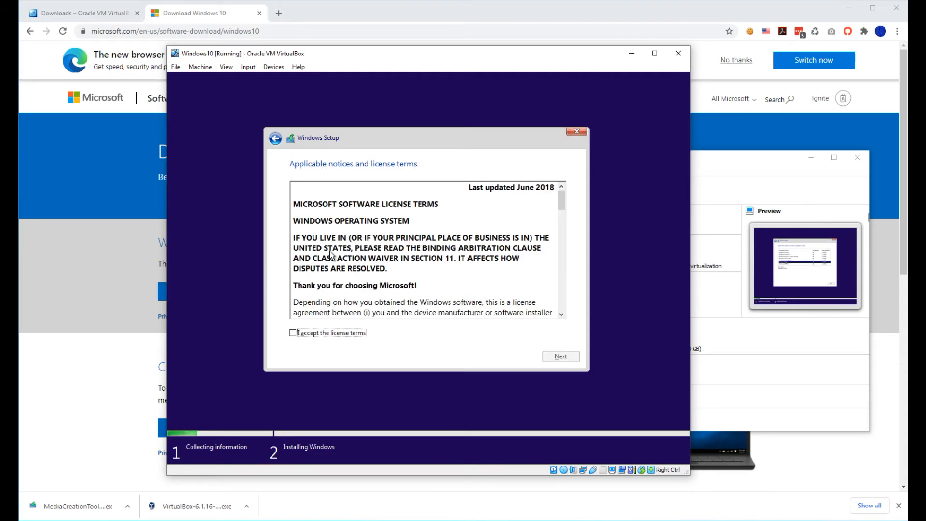
- Accept the license terms and start a custom installation on Drive 0 Unallocated Space
{"action": "key", "text": "space"}
{"action": "key", "text": "Return"}
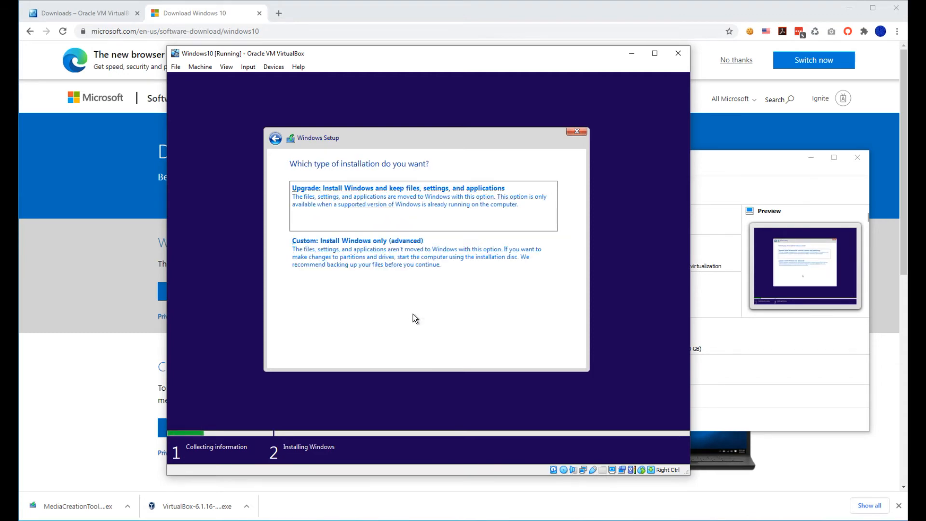
{"action": "key", "text": "alt+c"}
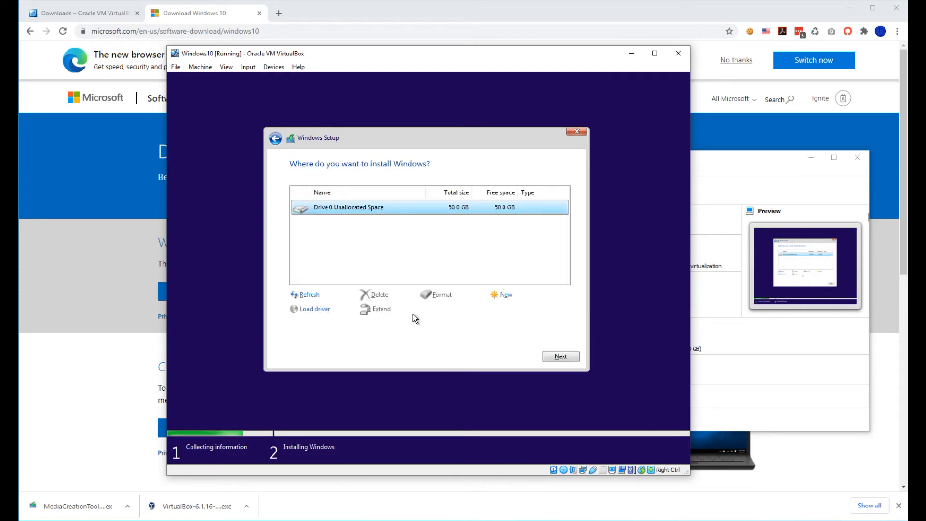
{"action": "key", "text": "Return"}
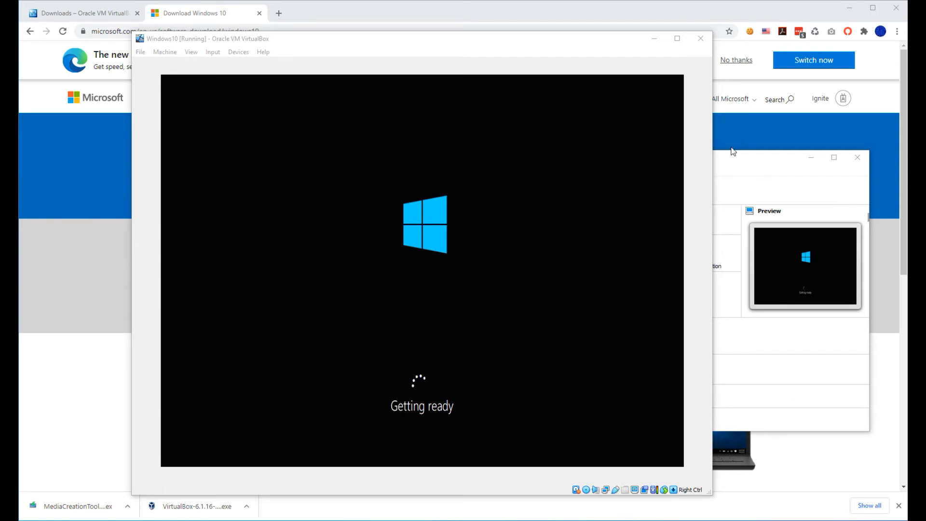
- Remove Windows 10 Pro.iso from the Windows10 machine's optical drive in VirtualBox Manager and save the storage settings
{"action": "left_click", "coordinate": [741, 162]}
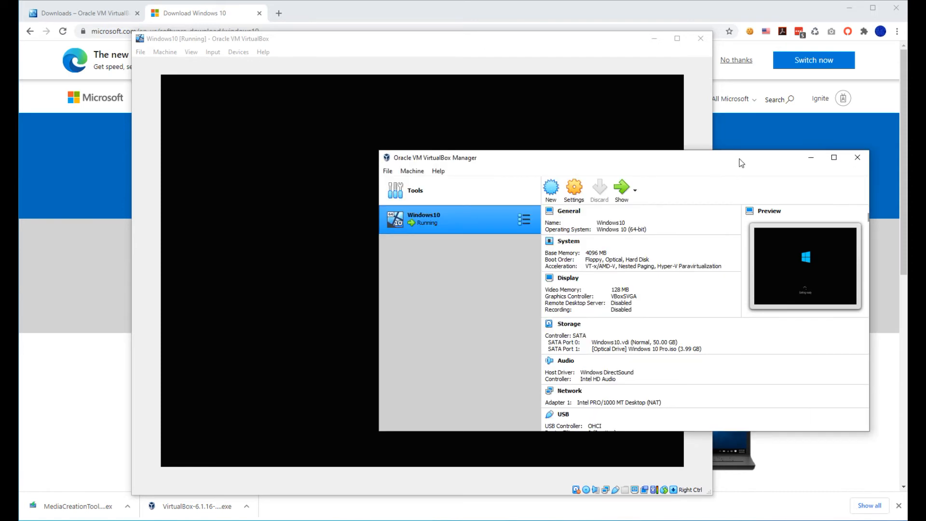
{"action": "left_click", "coordinate": [577, 195]}
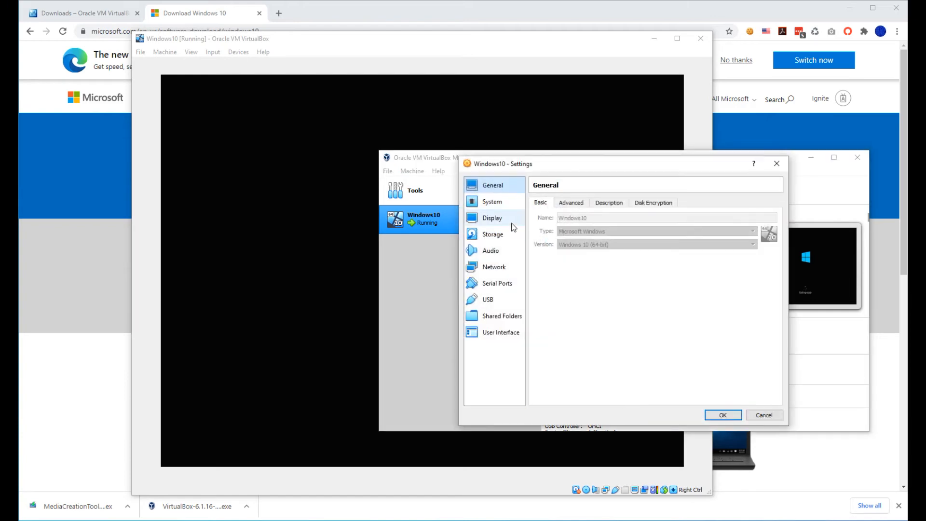
{"action": "left_click", "coordinate": [502, 235]}
{"action": "left_click", "coordinate": [591, 237]}
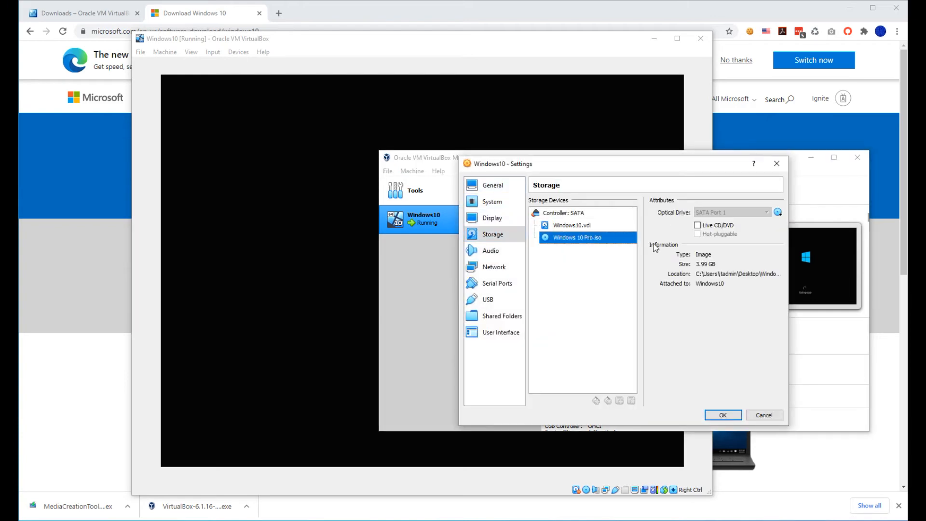
{"action": "left_click", "coordinate": [778, 212]}
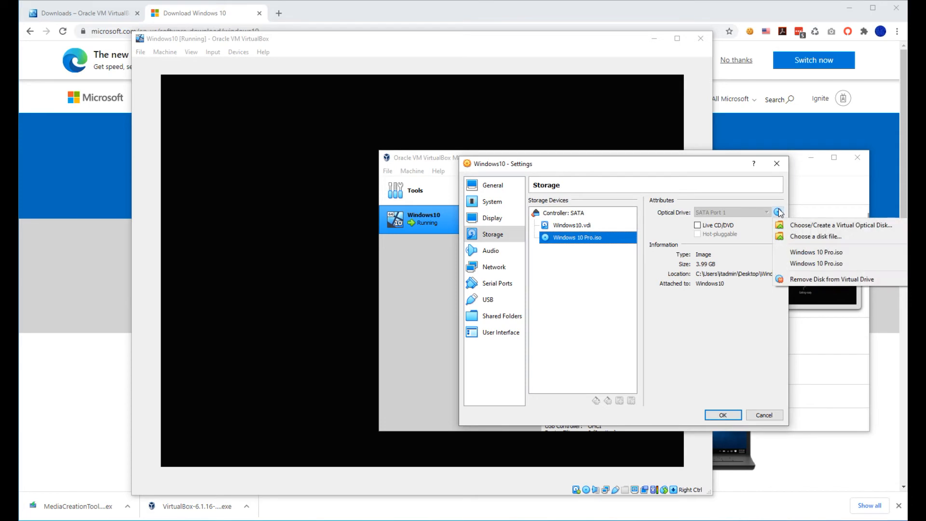
{"action": "left_click", "coordinate": [800, 279]}
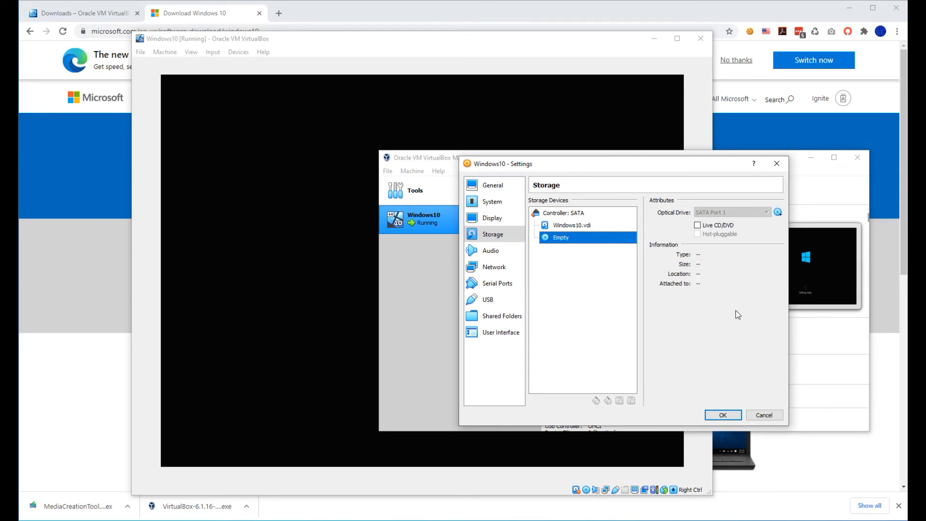
{"action": "left_click", "coordinate": [719, 415]}
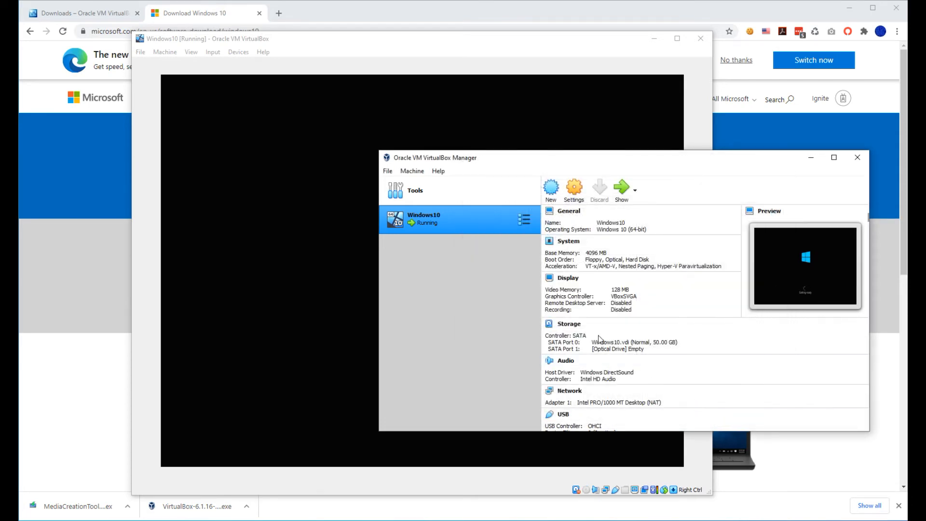
- Return to the Windows10 virtual machine and confirm United States as the region and US as the keyboard layout
{"action": "left_click_drag", "start_coordinate": [589, 157], "coordinate": [633, 110]}
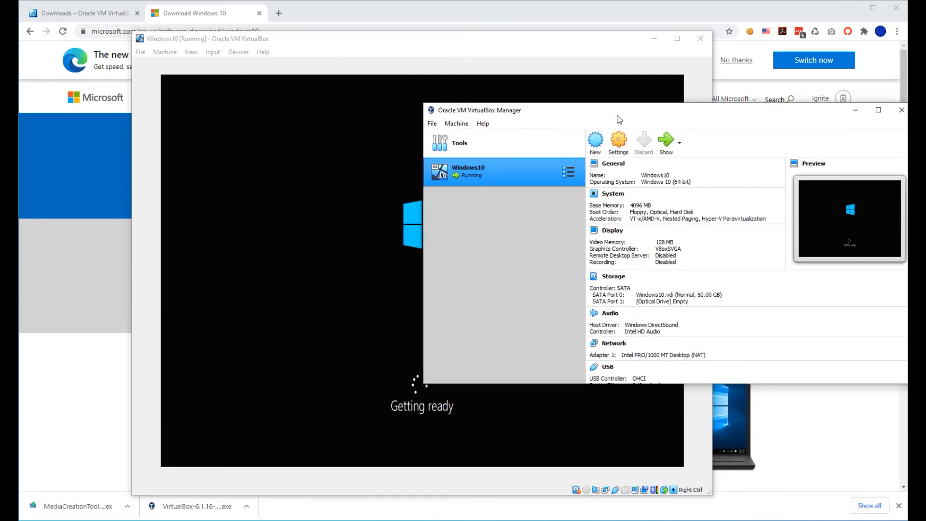
{"action": "left_click", "coordinate": [523, 41]}
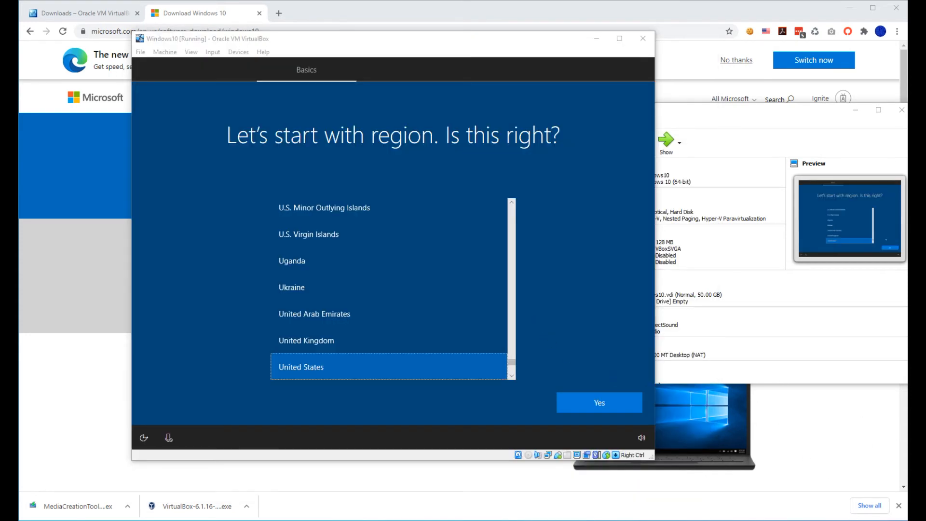
{"action": "left_click", "coordinate": [599, 400]}
{"action": "left_click", "coordinate": [603, 395]}
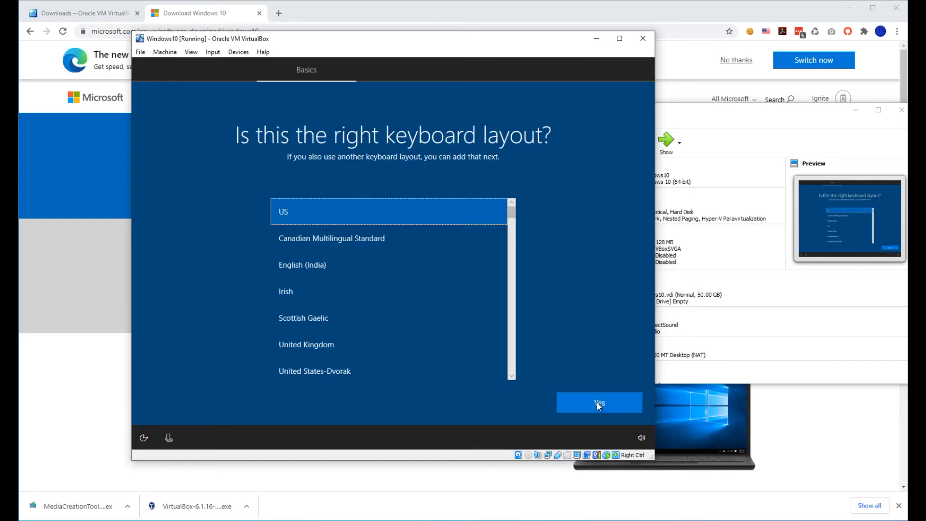
{"action": "left_click", "coordinate": [603, 405]}
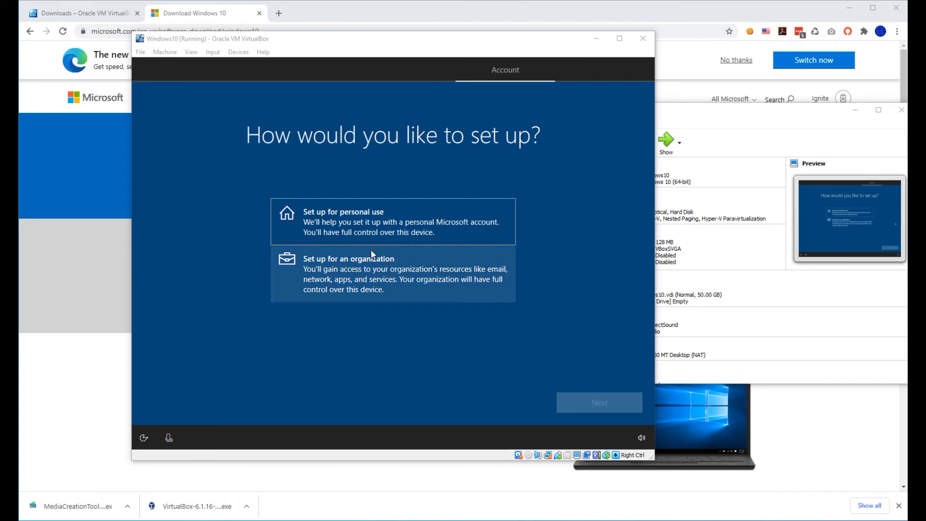
- Set up Windows for personal use with an offline account and the limited experience
{"action": "left_click", "coordinate": [358, 231]}
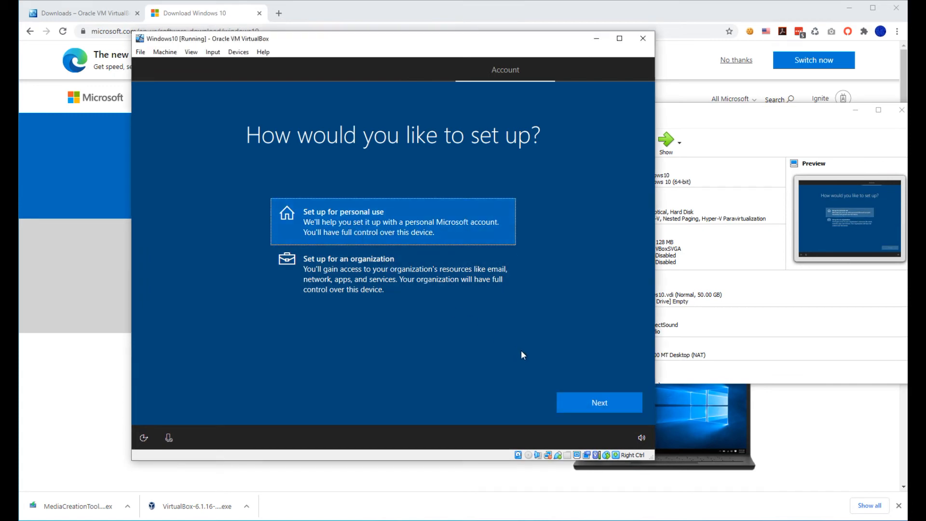
{"action": "left_click", "coordinate": [598, 401]}
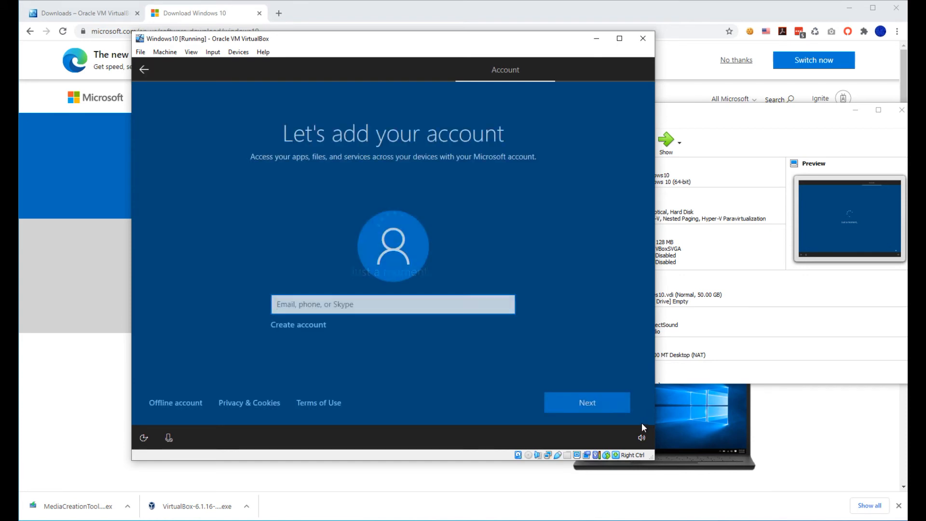
{"action": "left_click", "coordinate": [191, 403]}
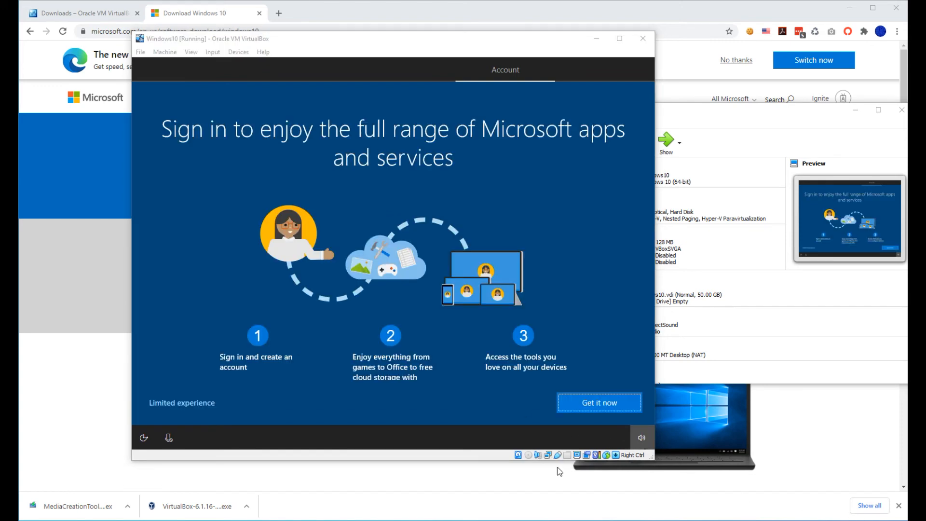
{"action": "left_click", "coordinate": [172, 403]}
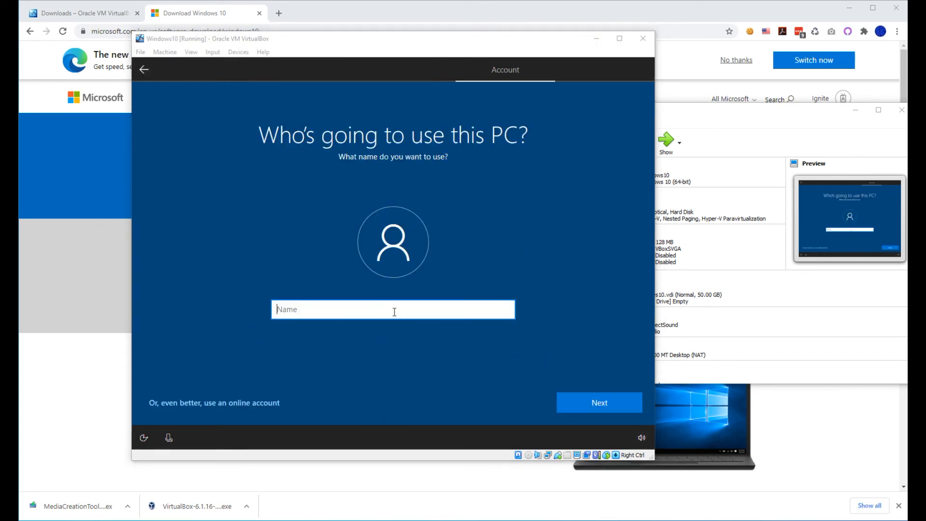
- Name the local account owner and continue without setting a password
{"action": "type", "text": "owner"}
{"action": "key", "text": "Return"}
{"action": "key", "text": "Return"}
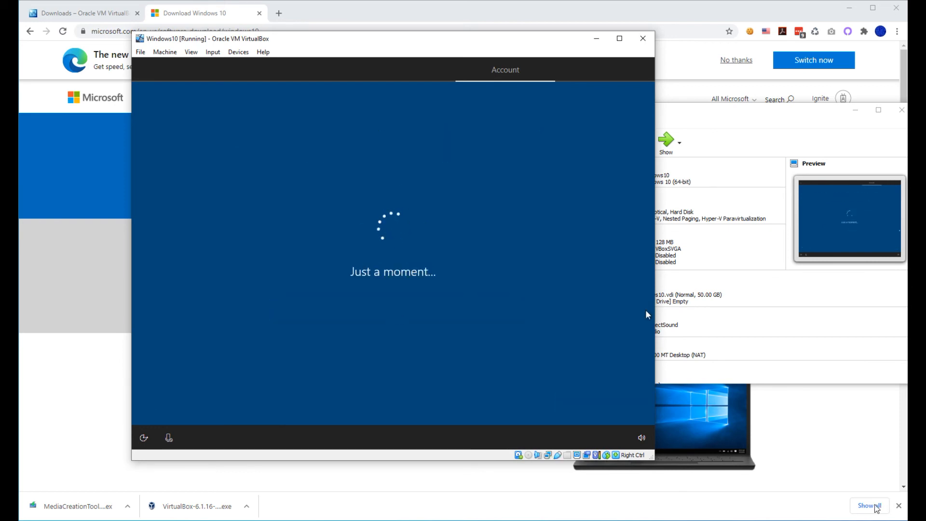
- Refuse sending activity history to Microsoft and decline the Cortana digital assistant
{"action": "left_click", "coordinate": [853, 510]}
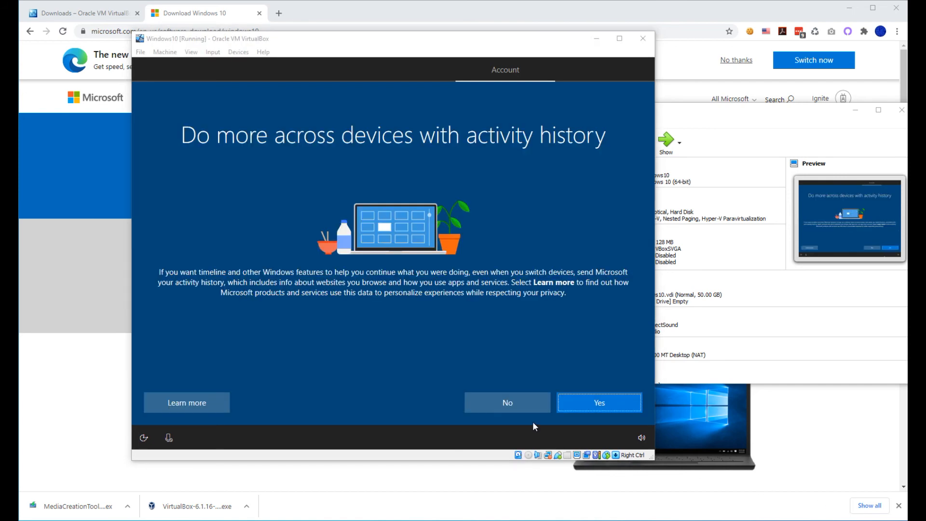
{"action": "left_click", "coordinate": [519, 411]}
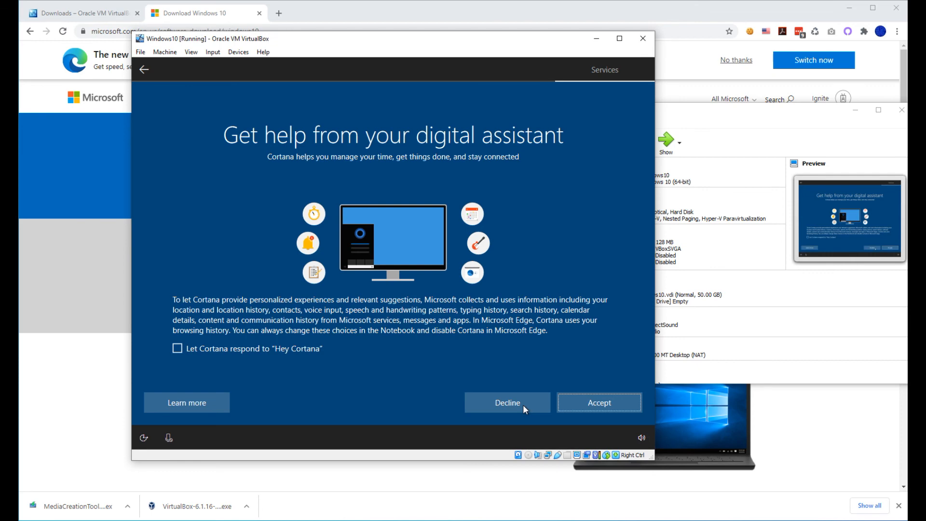
{"action": "left_click", "coordinate": [504, 405]}
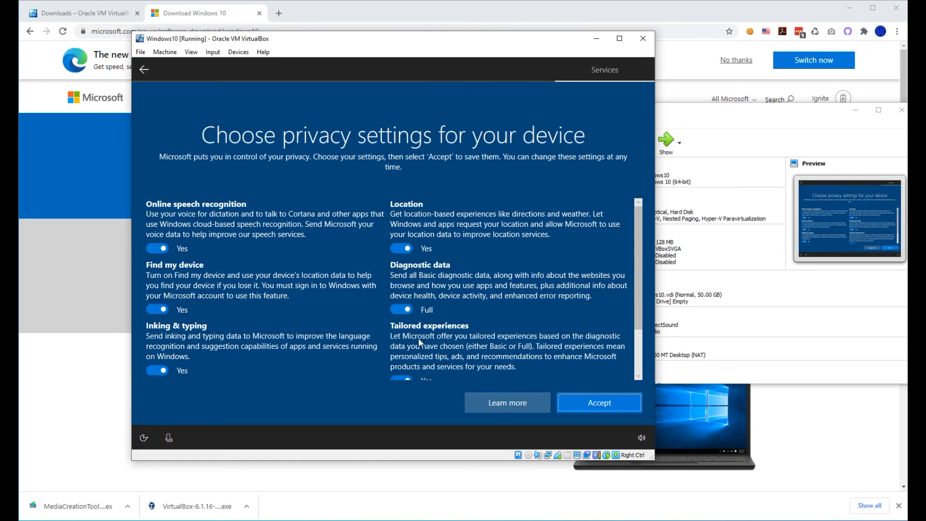
- Turn off location, speech recognition, Find my device, inking, advertising ID and tailored experiences, set diagnostic data to Basic, and accept the privacy settings
{"action": "left_click", "coordinate": [398, 310]}
{"action": "left_click", "coordinate": [401, 248]}
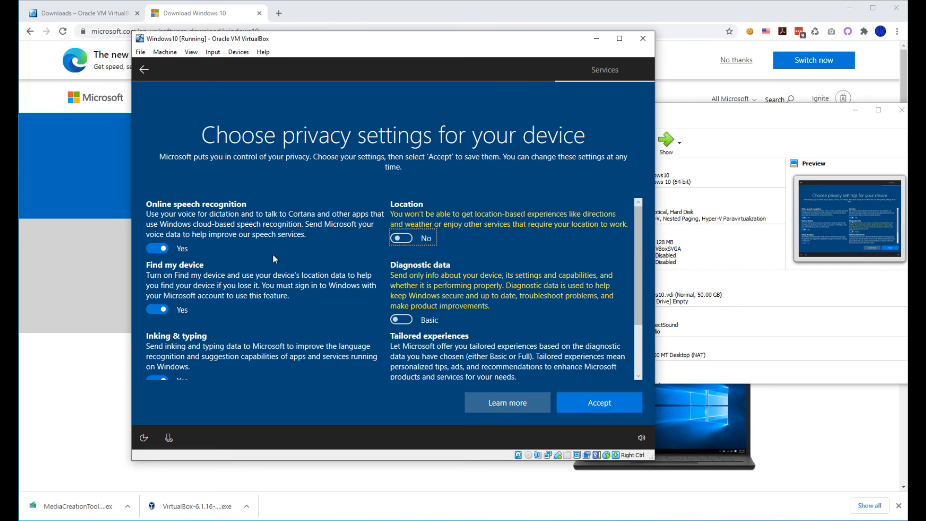
{"action": "left_click", "coordinate": [168, 251]}
{"action": "left_click", "coordinate": [158, 318]}
{"action": "scroll", "coordinate": [227, 328], "scroll_direction": "down", "scroll_amount": 2}
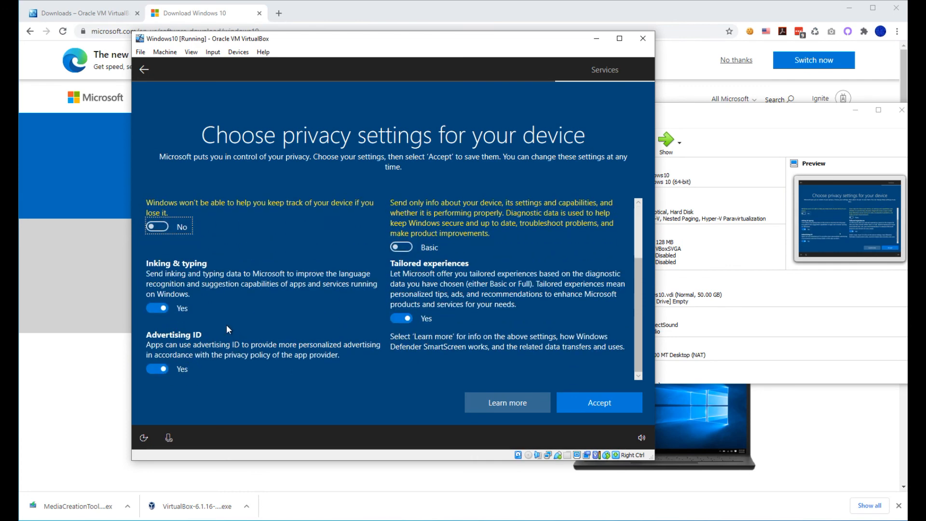
{"action": "left_click", "coordinate": [176, 308]}
{"action": "left_click", "coordinate": [166, 369]}
{"action": "left_click", "coordinate": [401, 318]}
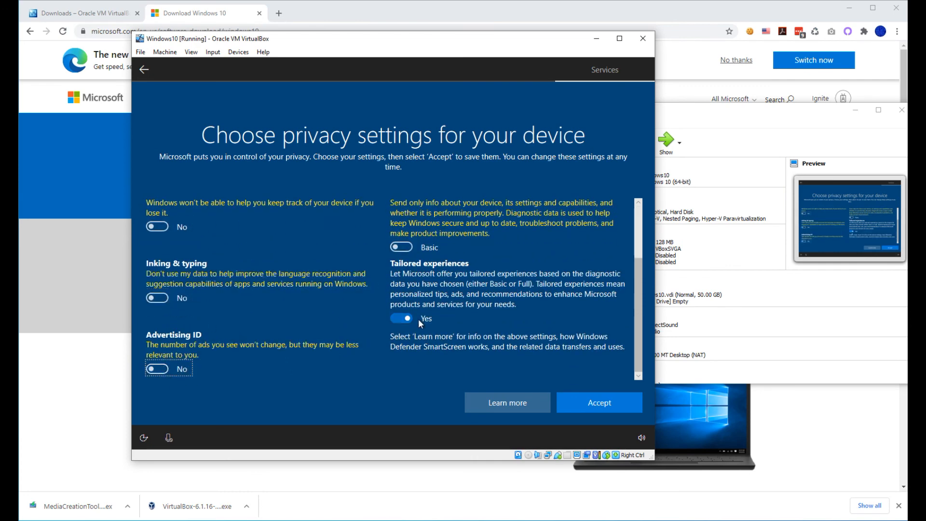
{"action": "scroll", "coordinate": [519, 323], "scroll_direction": "up", "scroll_amount": 1}
{"action": "left_click", "coordinate": [599, 397]}
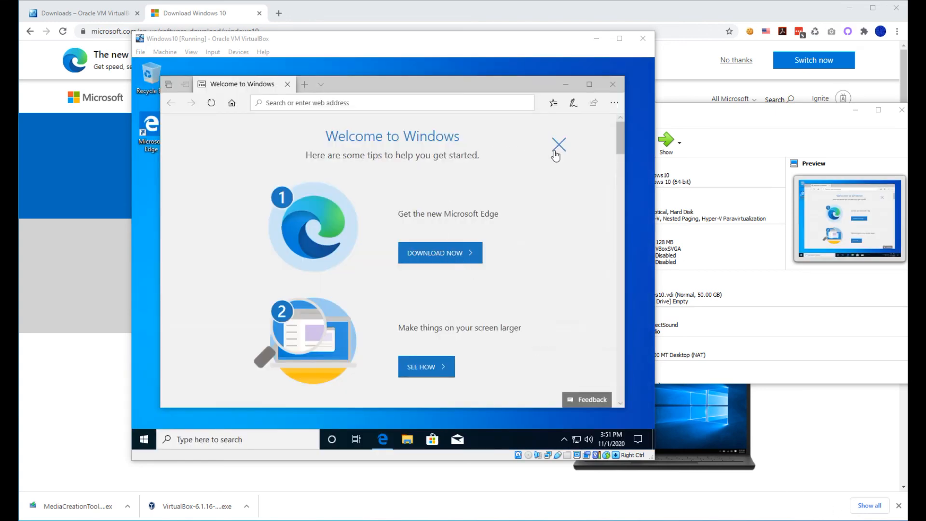
- Dismiss the welcome tips in the virtual machine's browser, open google.com and decline the offer to switch to Chrome
{"action": "left_click", "coordinate": [558, 144]}
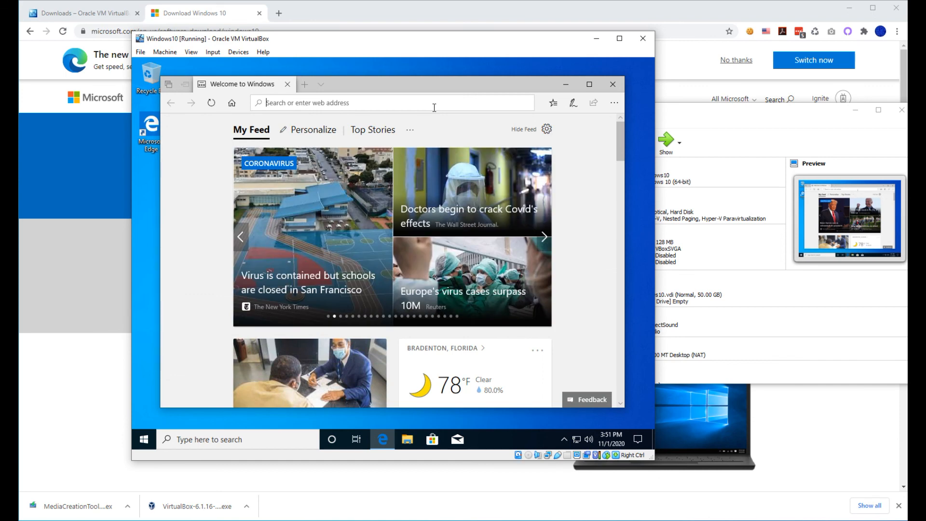
{"action": "type", "text": "google.com"}
{"action": "key", "text": "Return"}
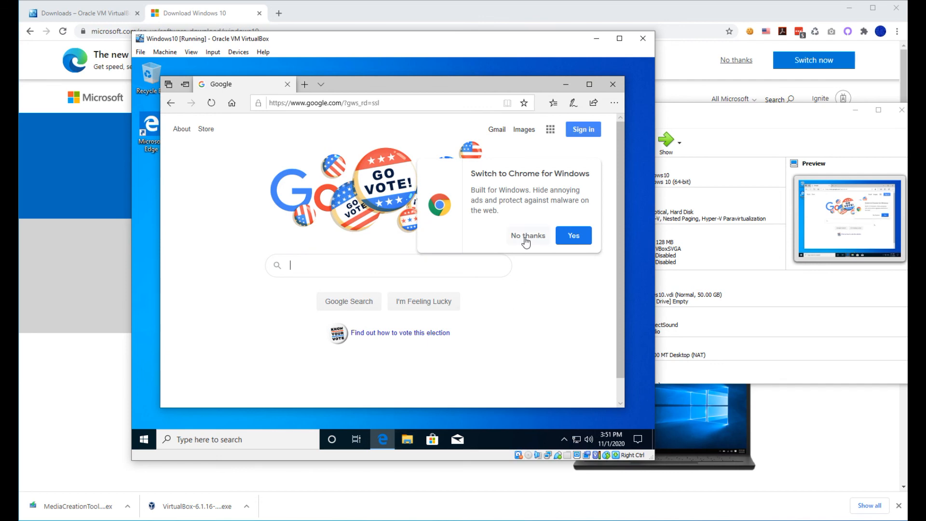
{"action": "left_click", "coordinate": [526, 236]}
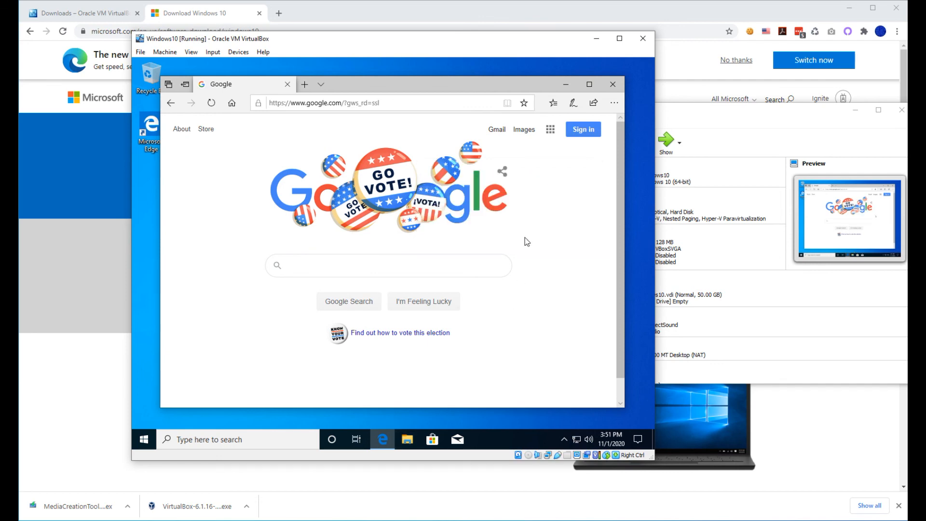
- Switch to the Oracle VM VirtualBox Manager window
{"action": "left_click", "coordinate": [733, 109]}
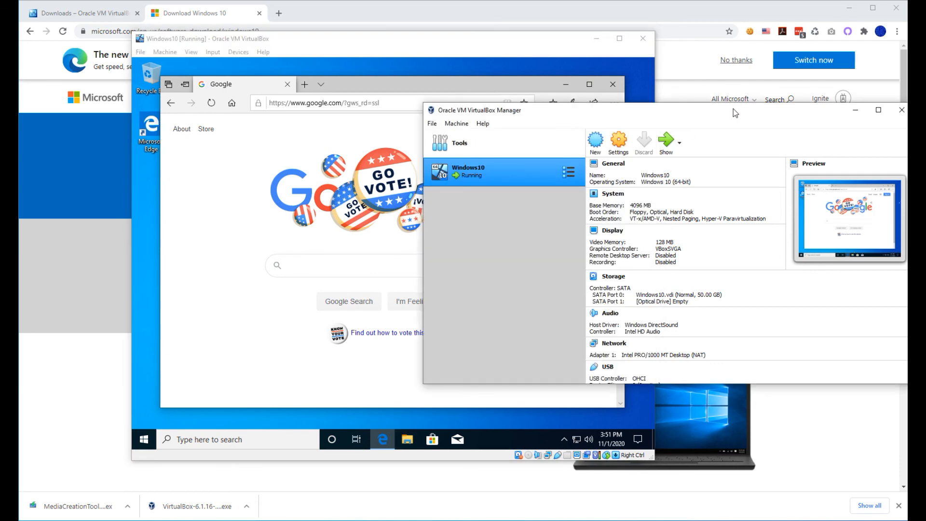